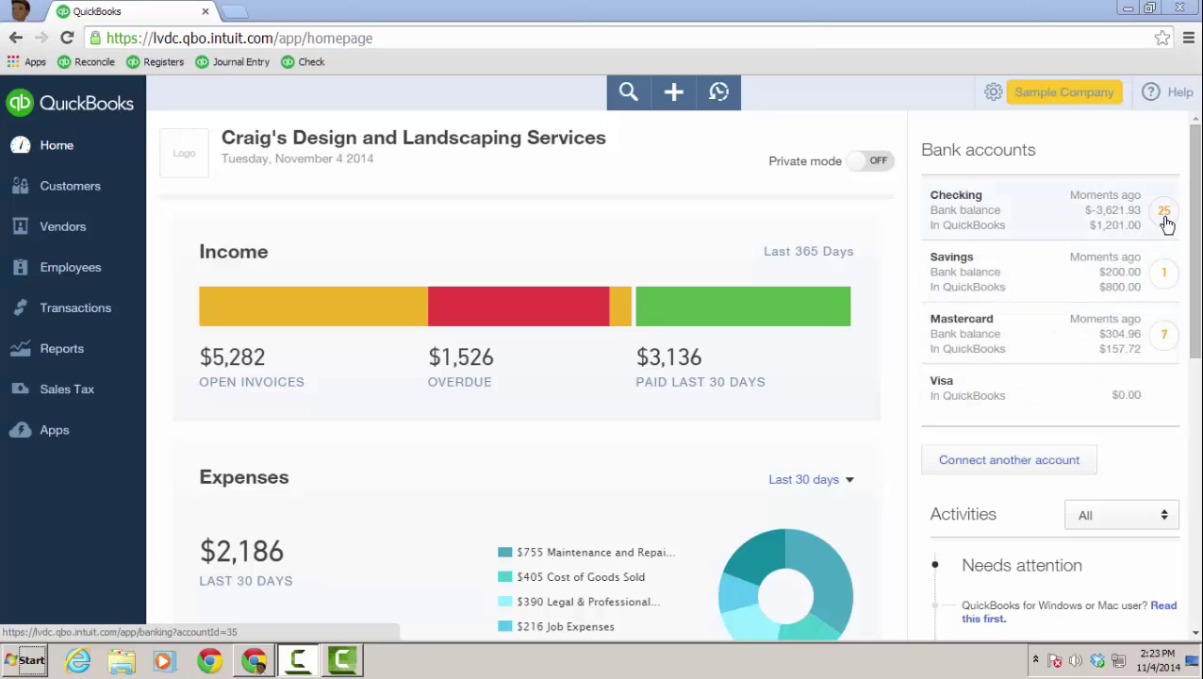
- Open the Banking transactions page and collapse the expanded Books By Bessie transaction
click(108, 315)
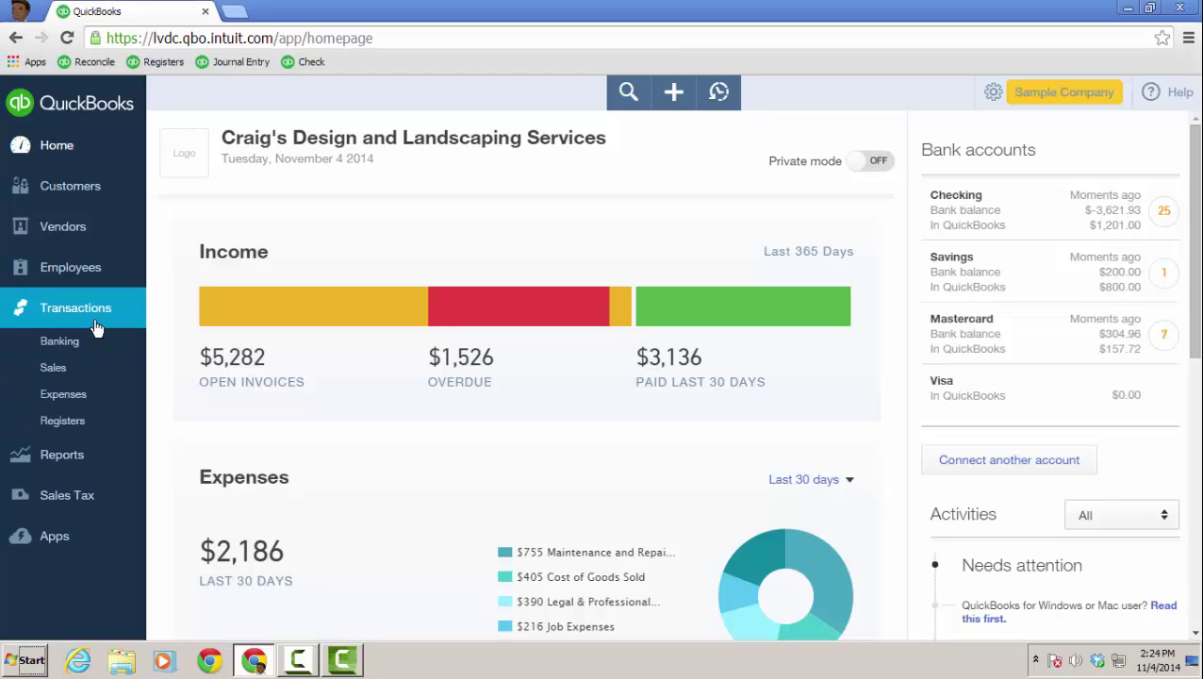
click(62, 345)
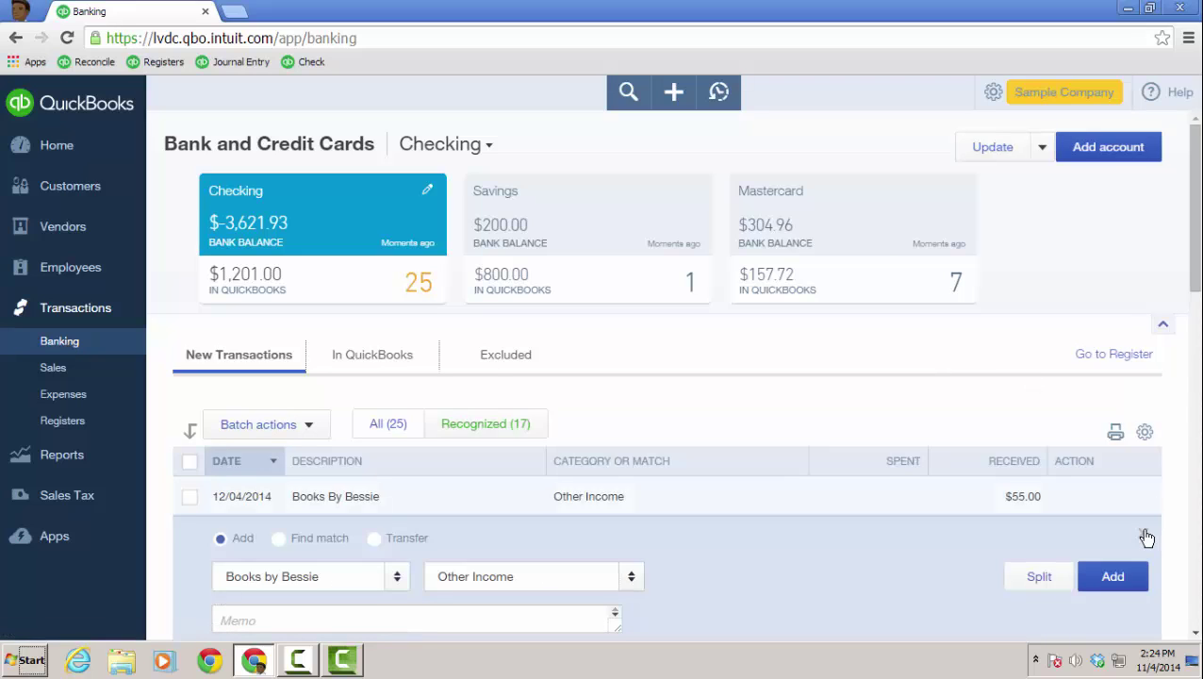
click(1146, 538)
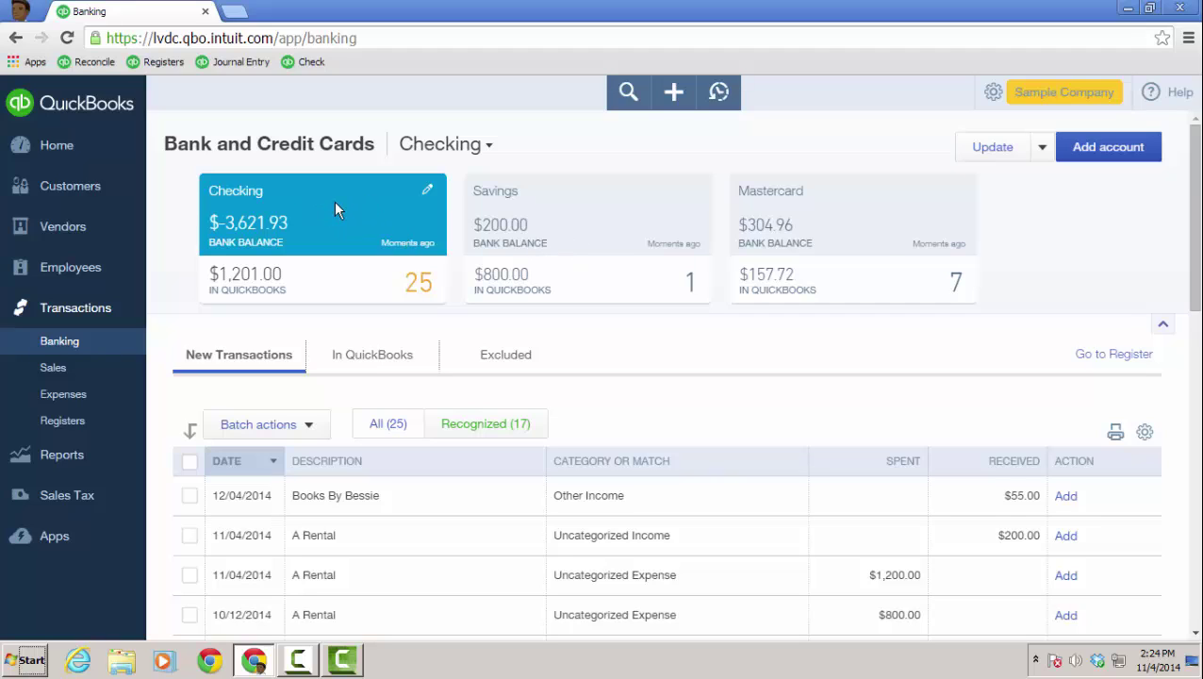
- Look at the Checking account's edit options and the page for adding a bank account, closing each without changes
click(429, 193)
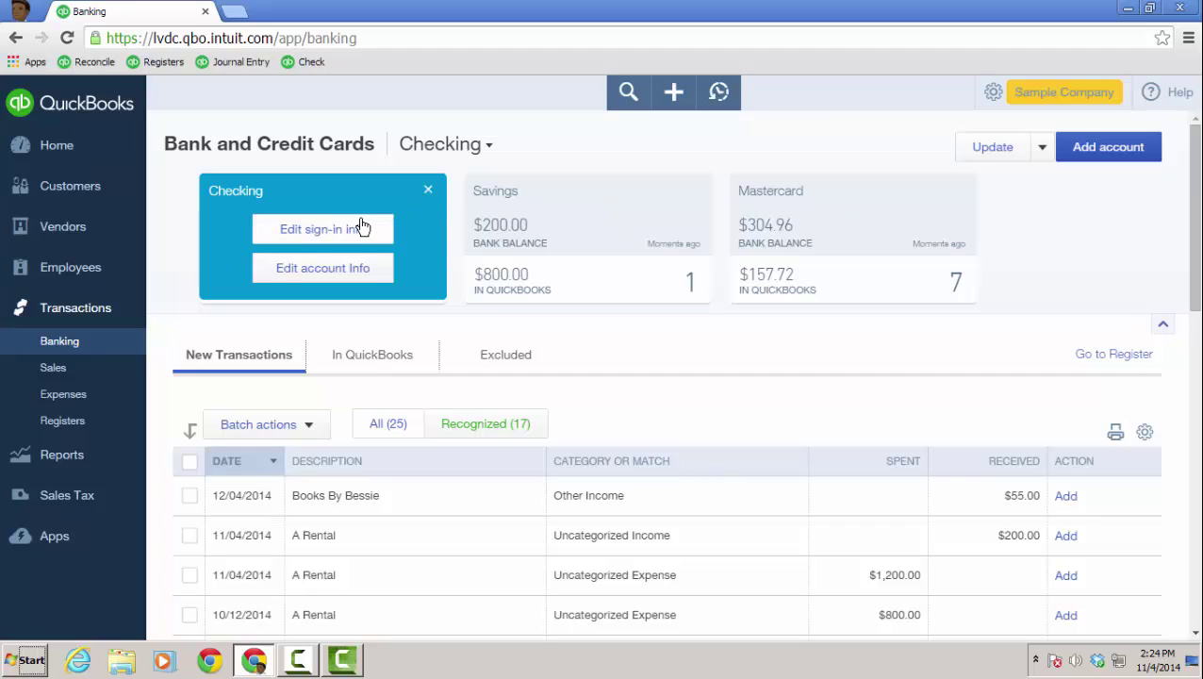
click(427, 193)
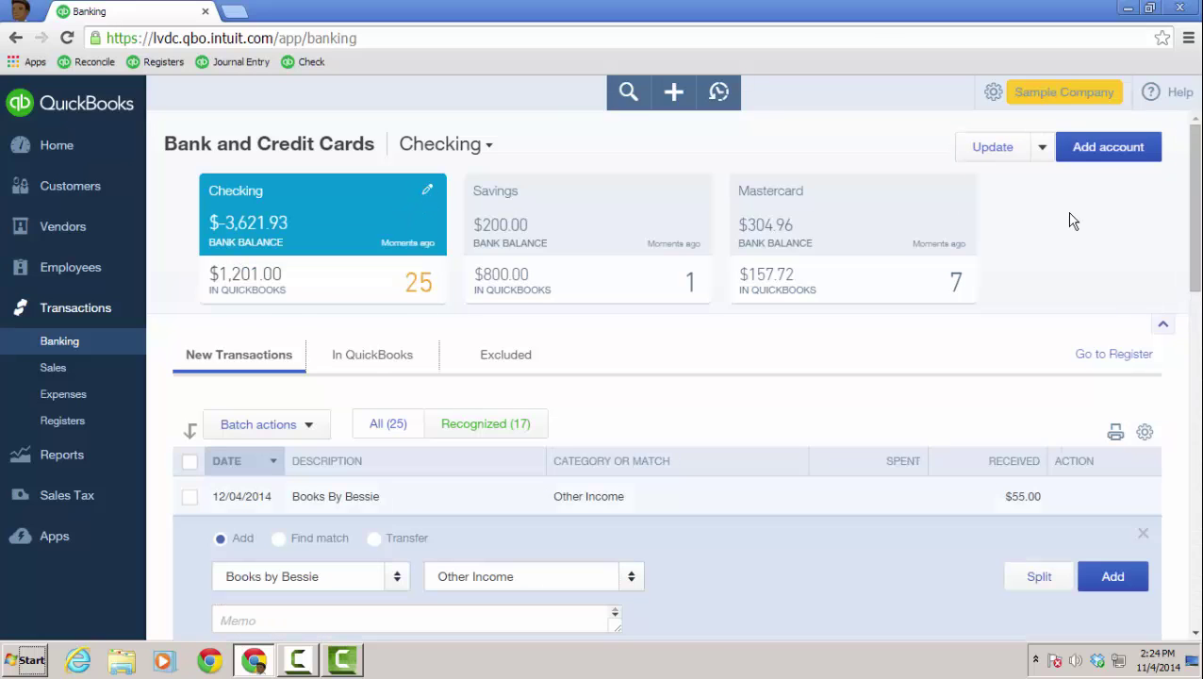
click(1109, 154)
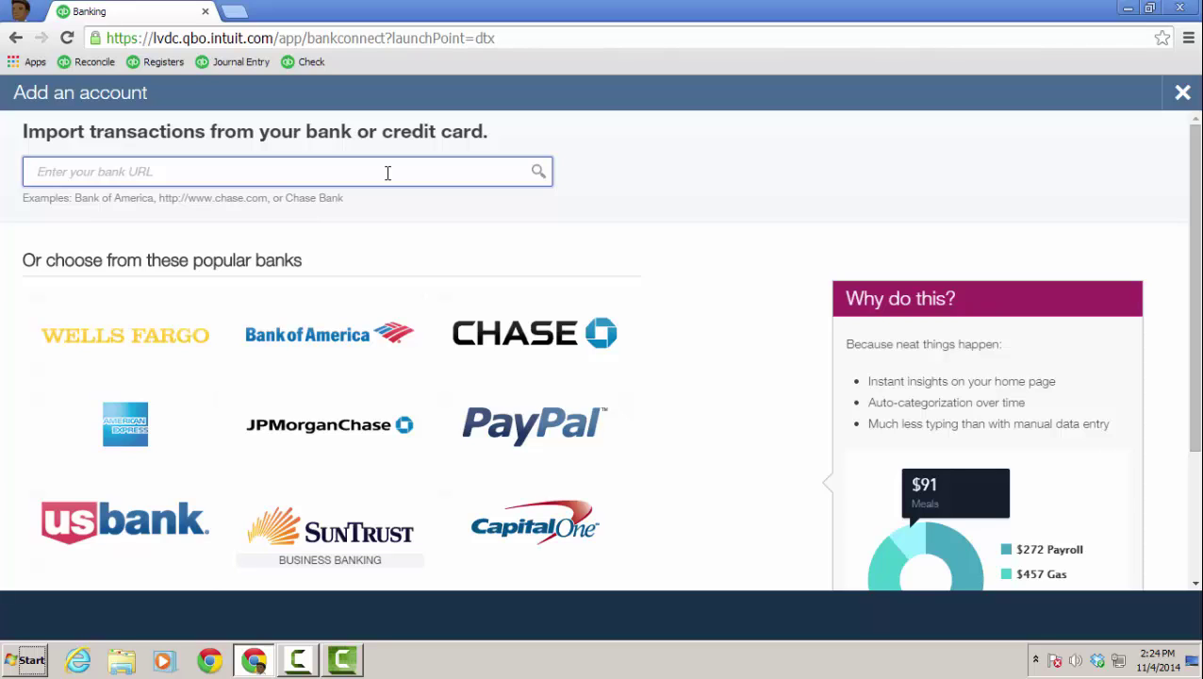
click(1183, 95)
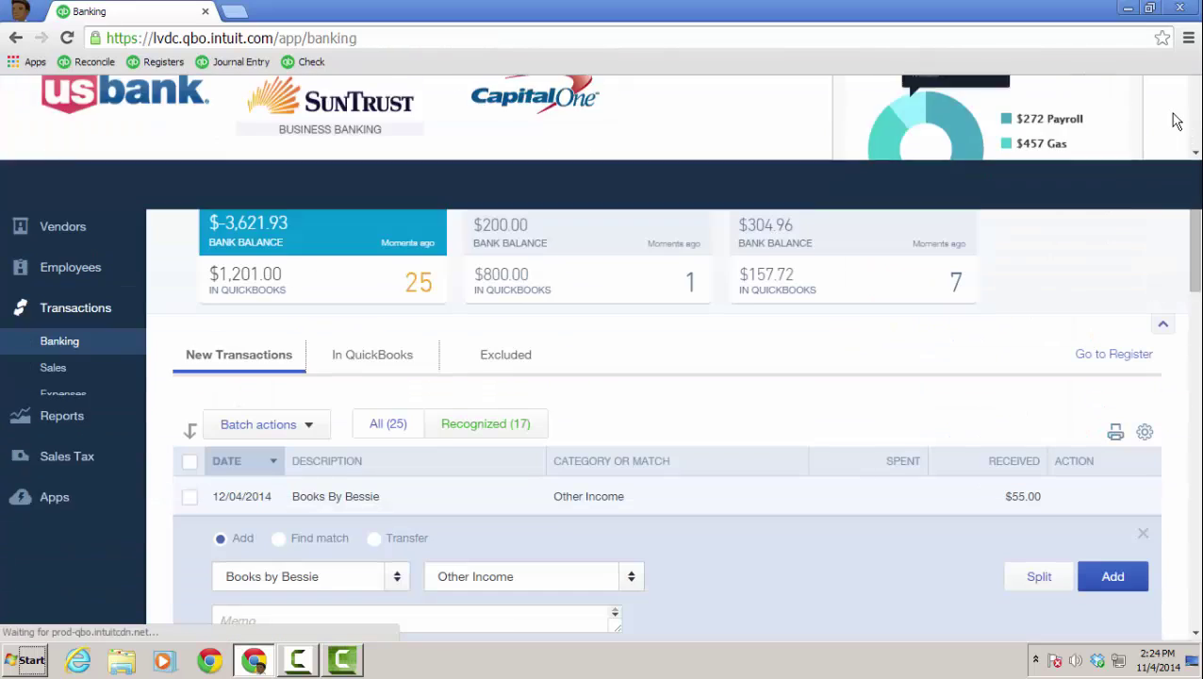
- Look at the bank file upload page, cancel it, and review the remaining update options with all transactions collapsed
click(1043, 153)
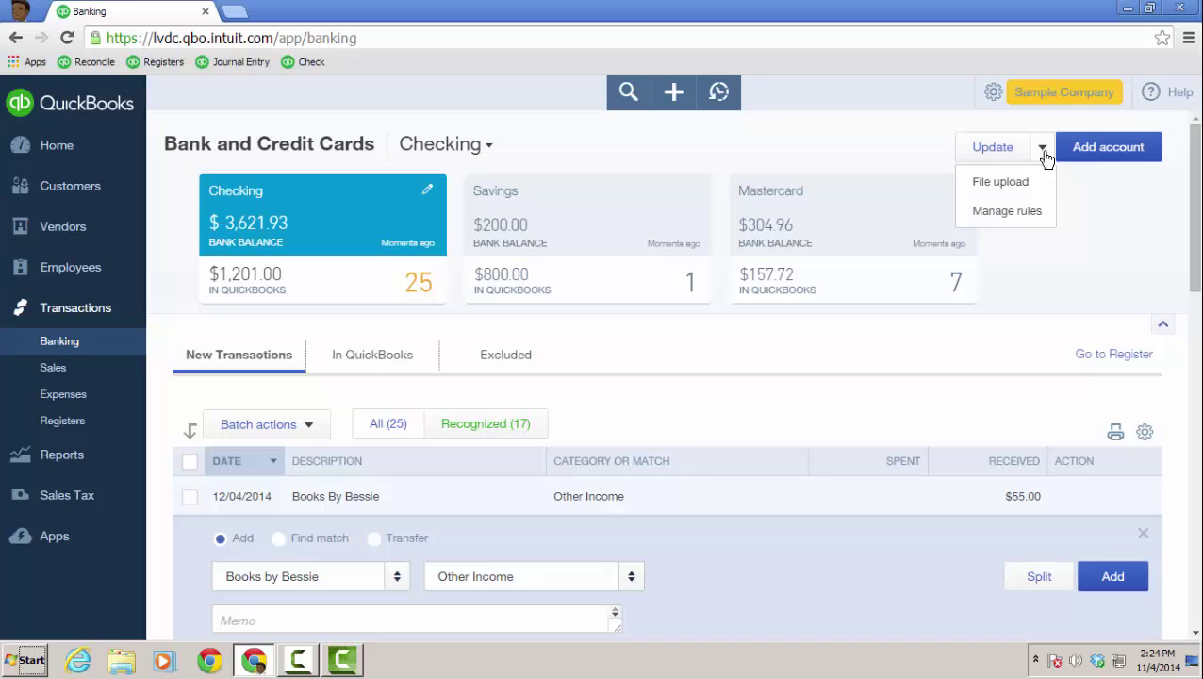
click(999, 184)
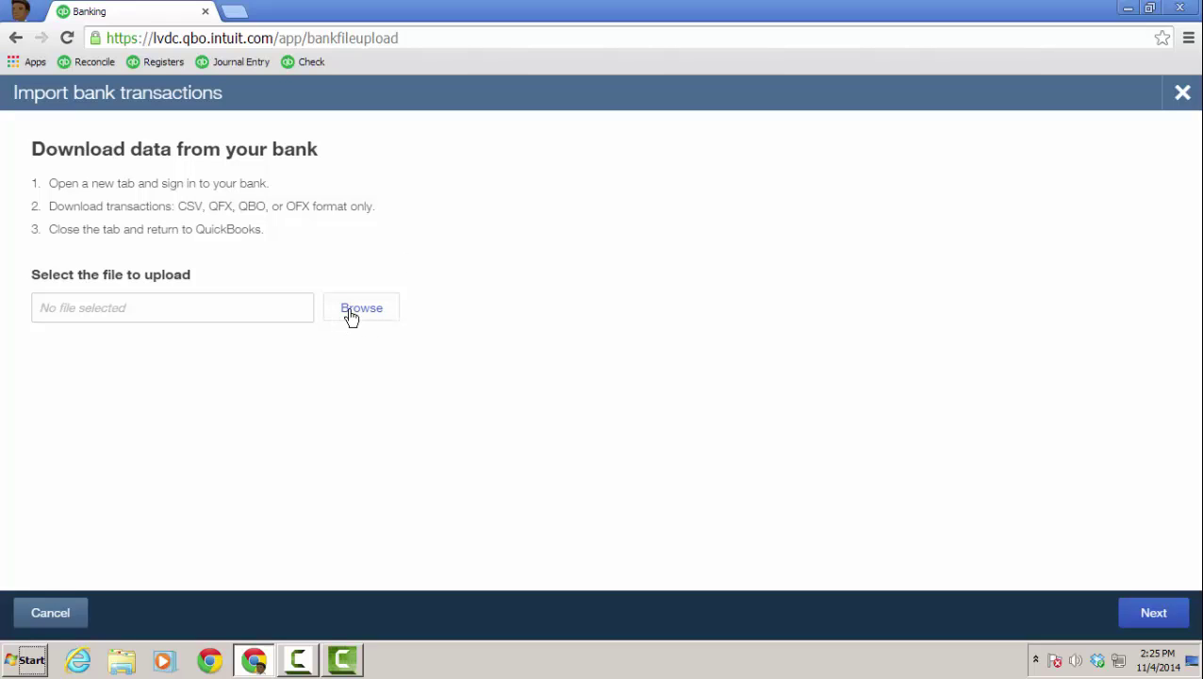
click(80, 617)
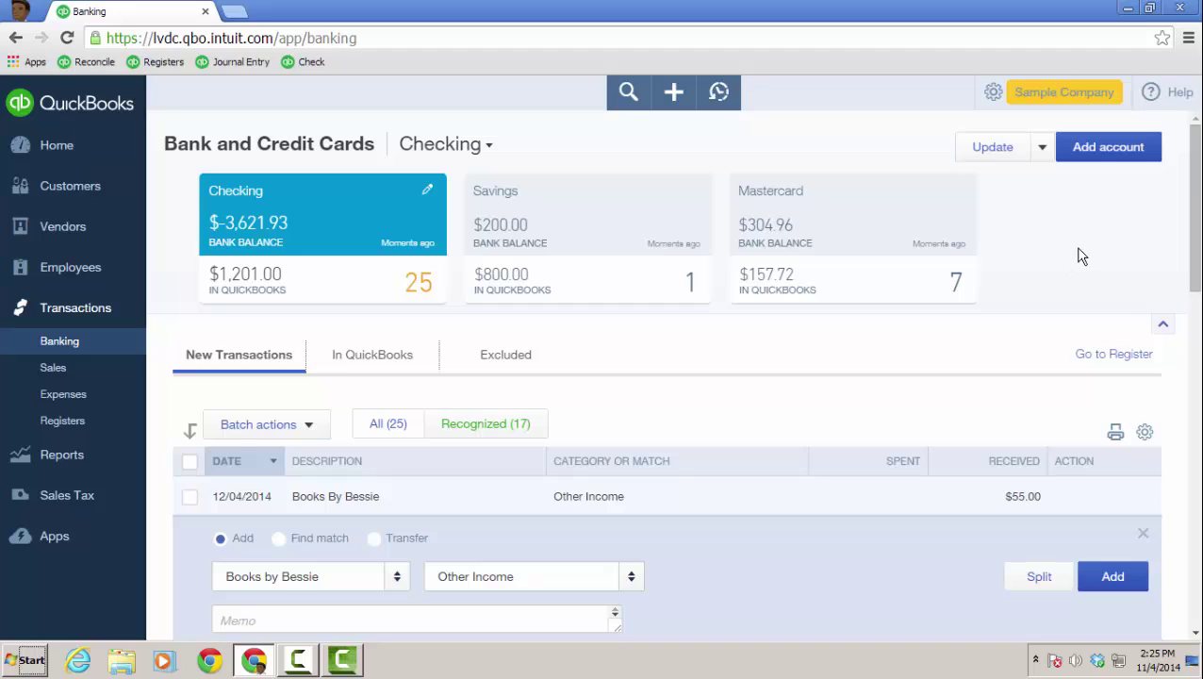
click(1143, 534)
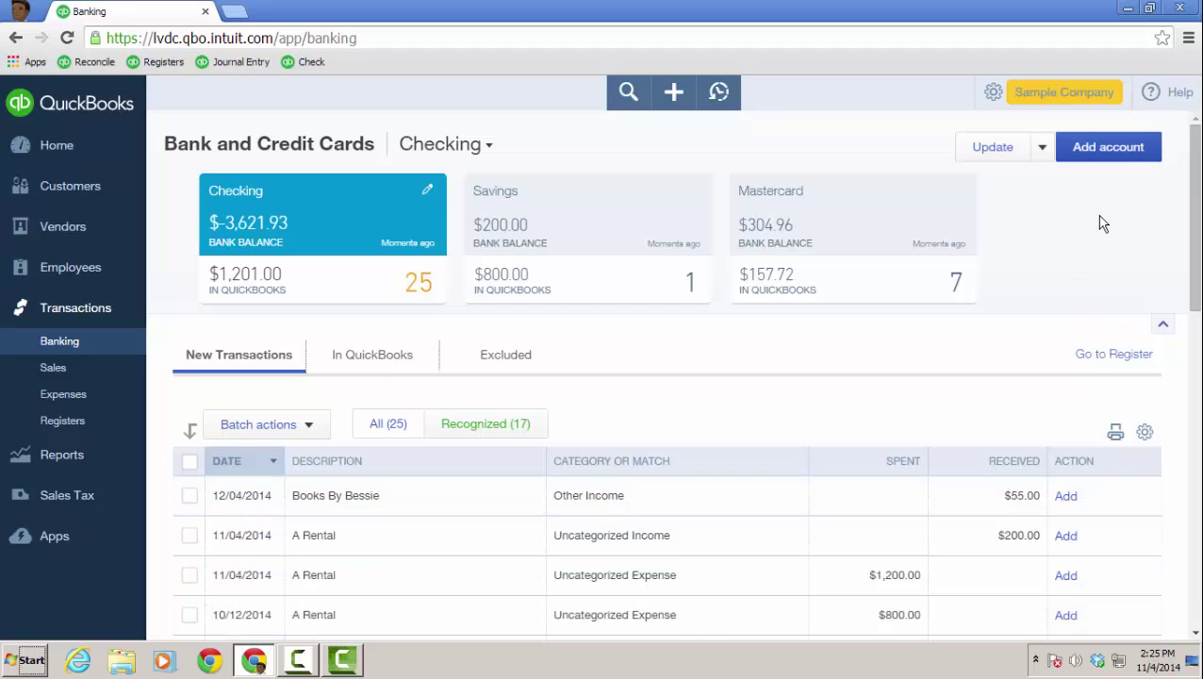
click(1043, 151)
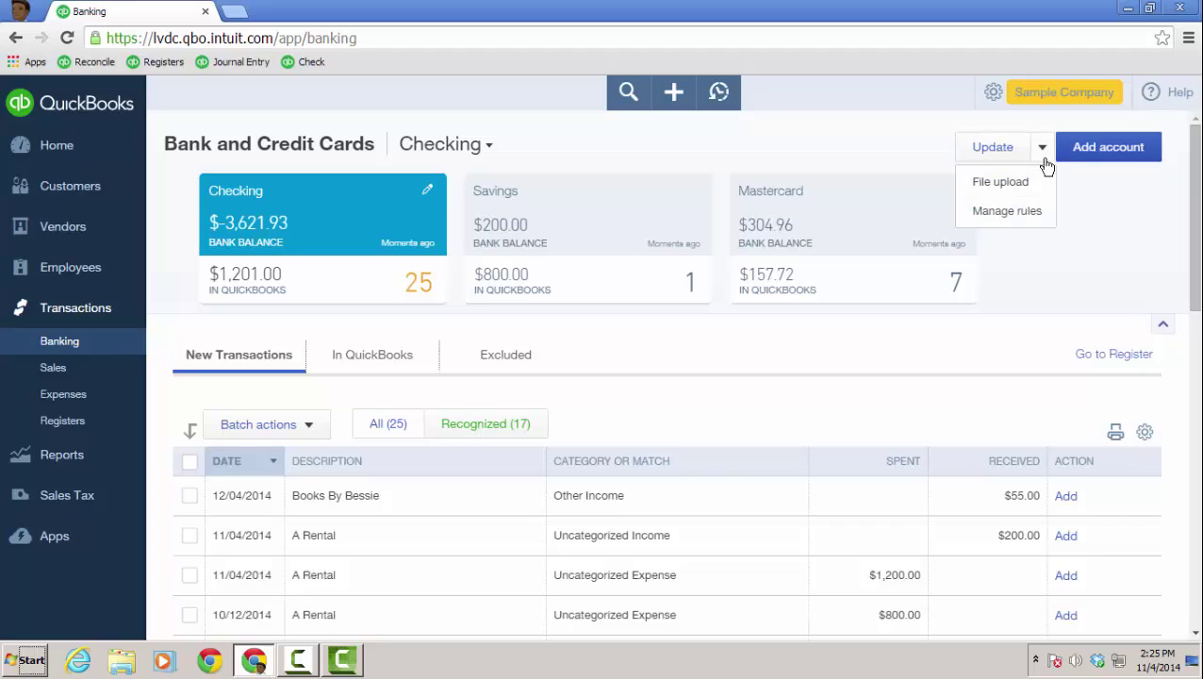
click(1122, 231)
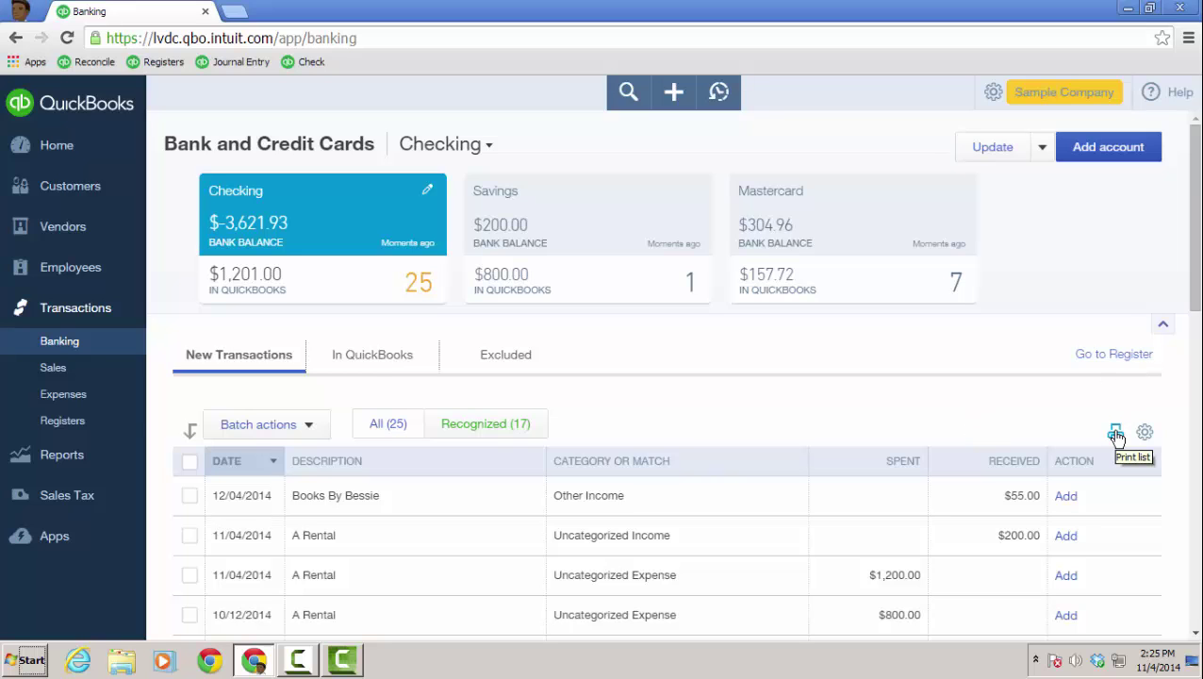
- Set the new transactions list to 50 items in compact rows and turn on Copy Description
scroll(1174, 246, down, 2)
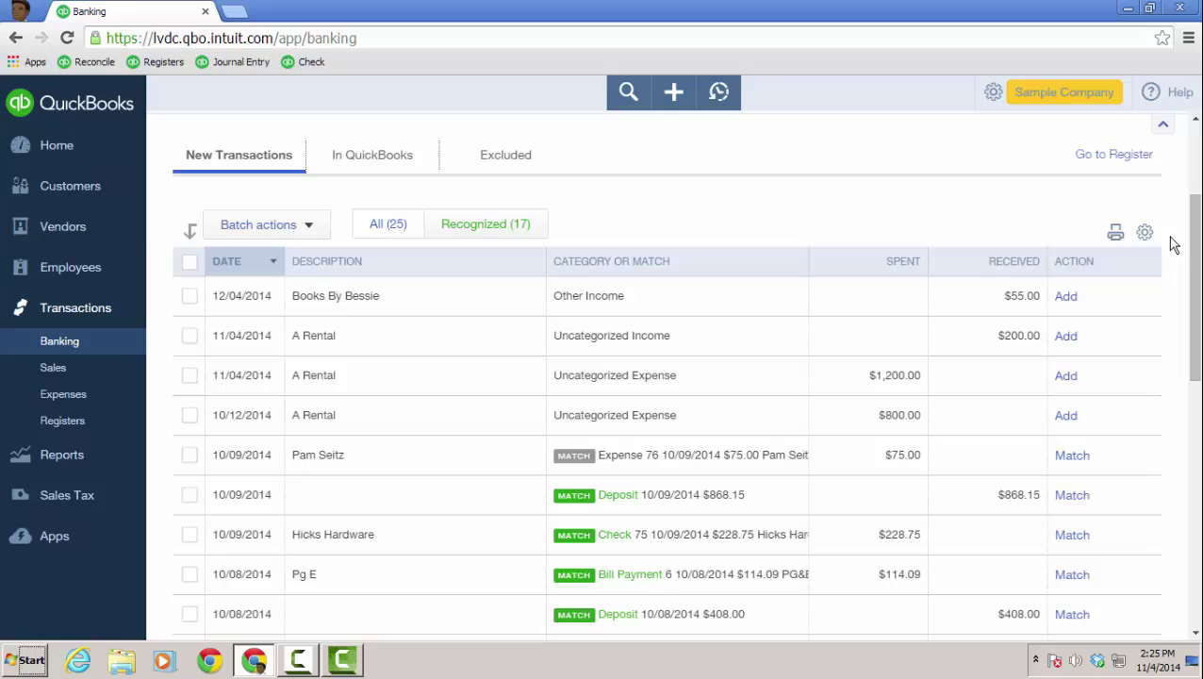
click(1144, 232)
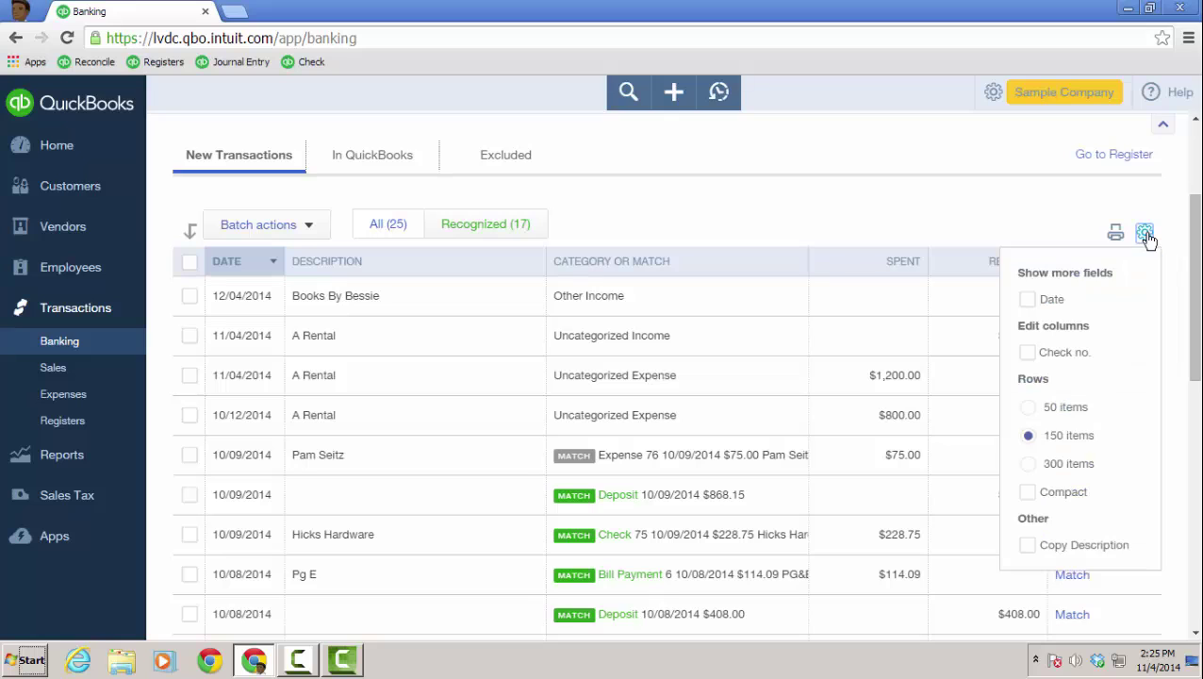
click(1028, 492)
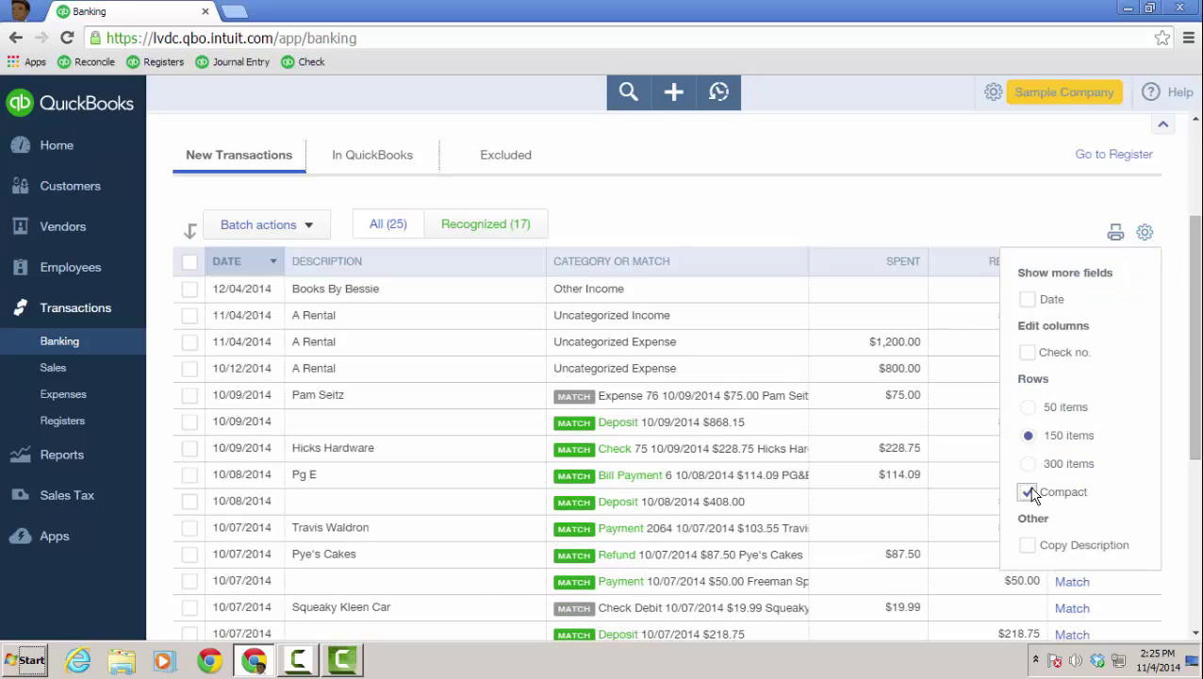
click(1029, 547)
click(1029, 407)
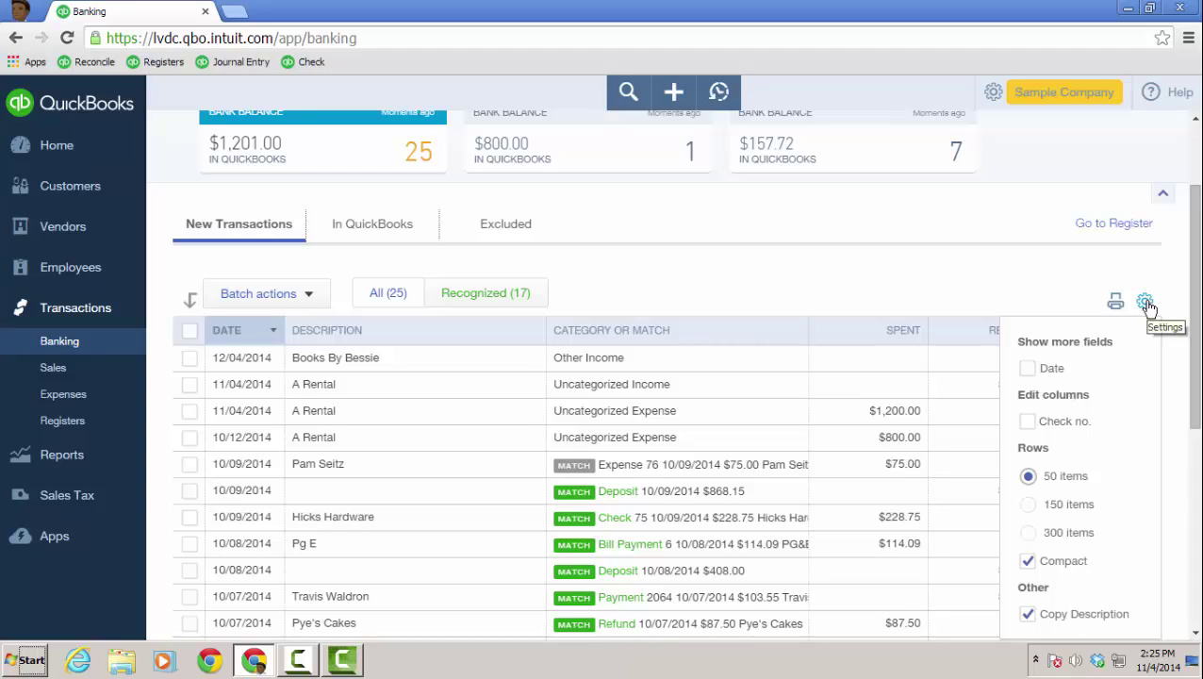
- Turn on the extra Date field for transactions and try the Check no. column, leaving that column hidden
click(1027, 369)
click(1027, 423)
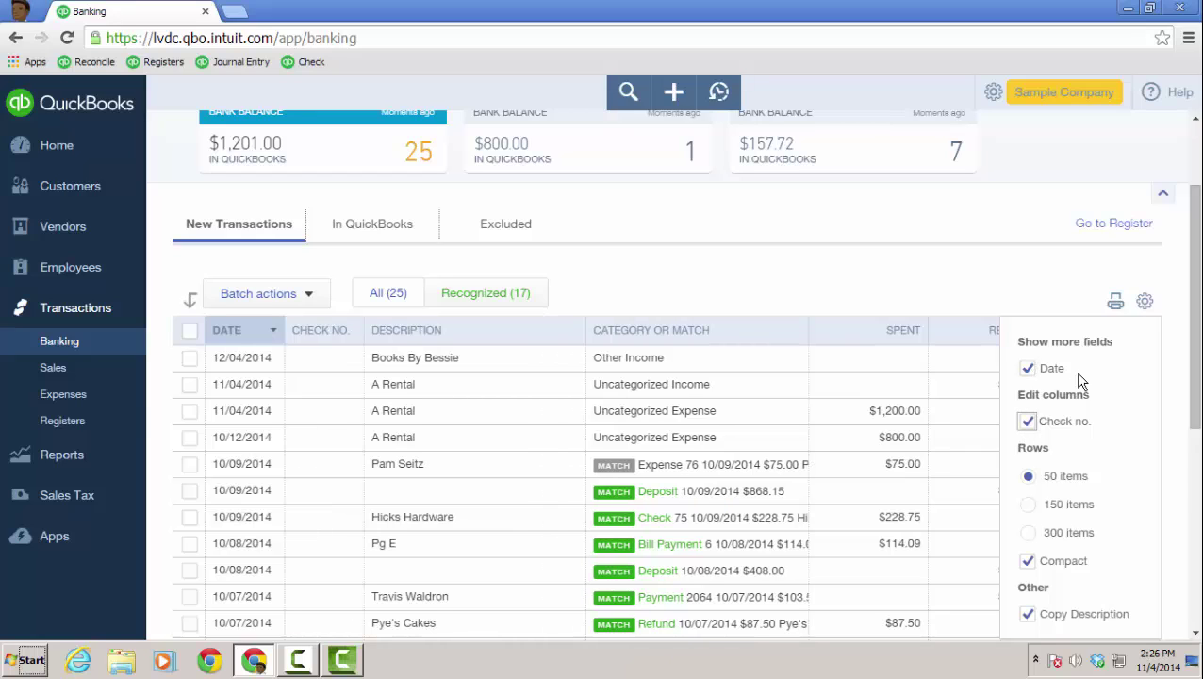
click(1027, 422)
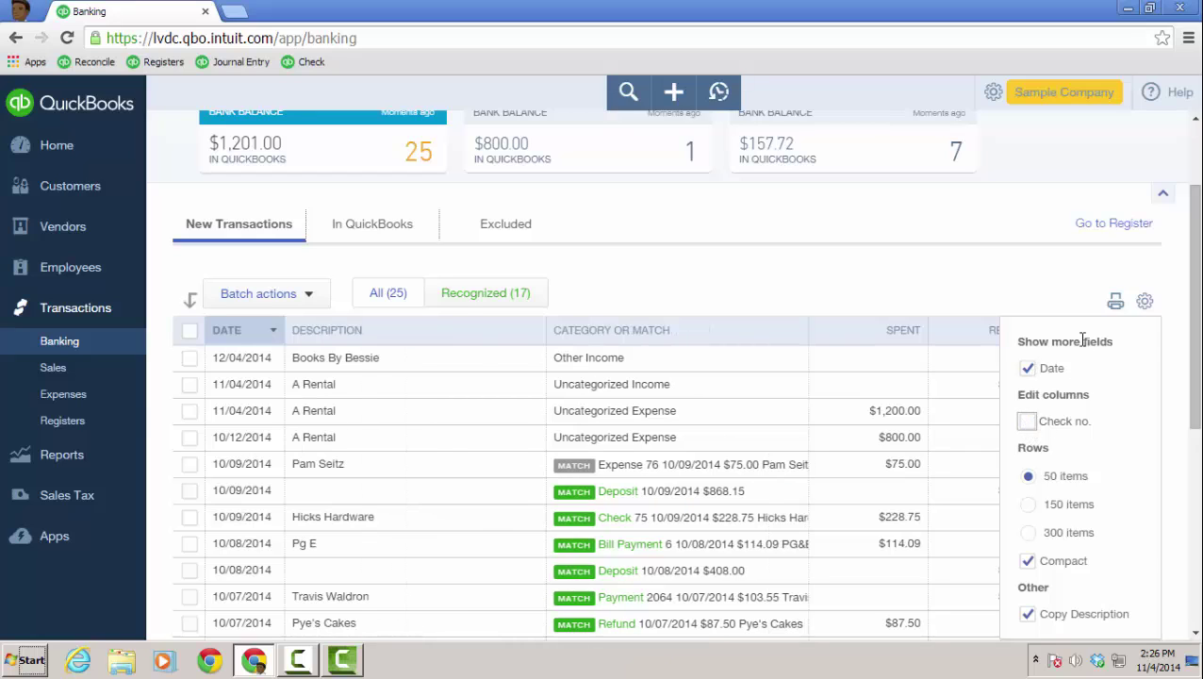
- Expand the 12/04/2014 Books By Bessie transaction and set its category to Pest Control Services
click(442, 359)
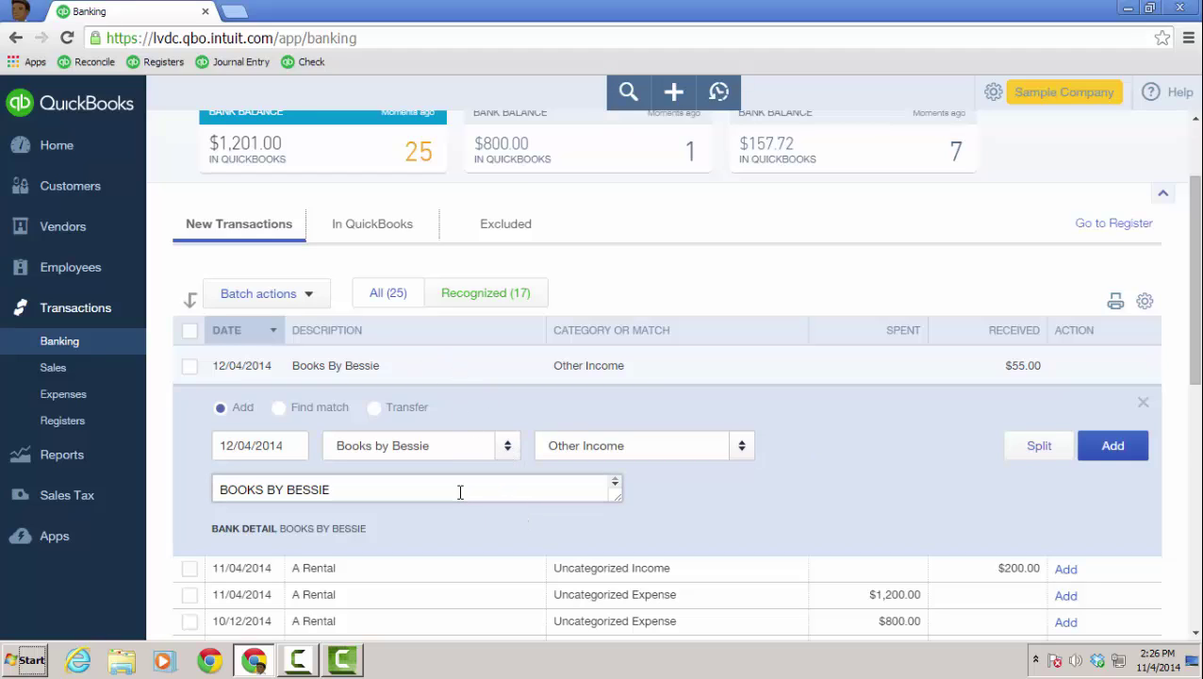
click(740, 451)
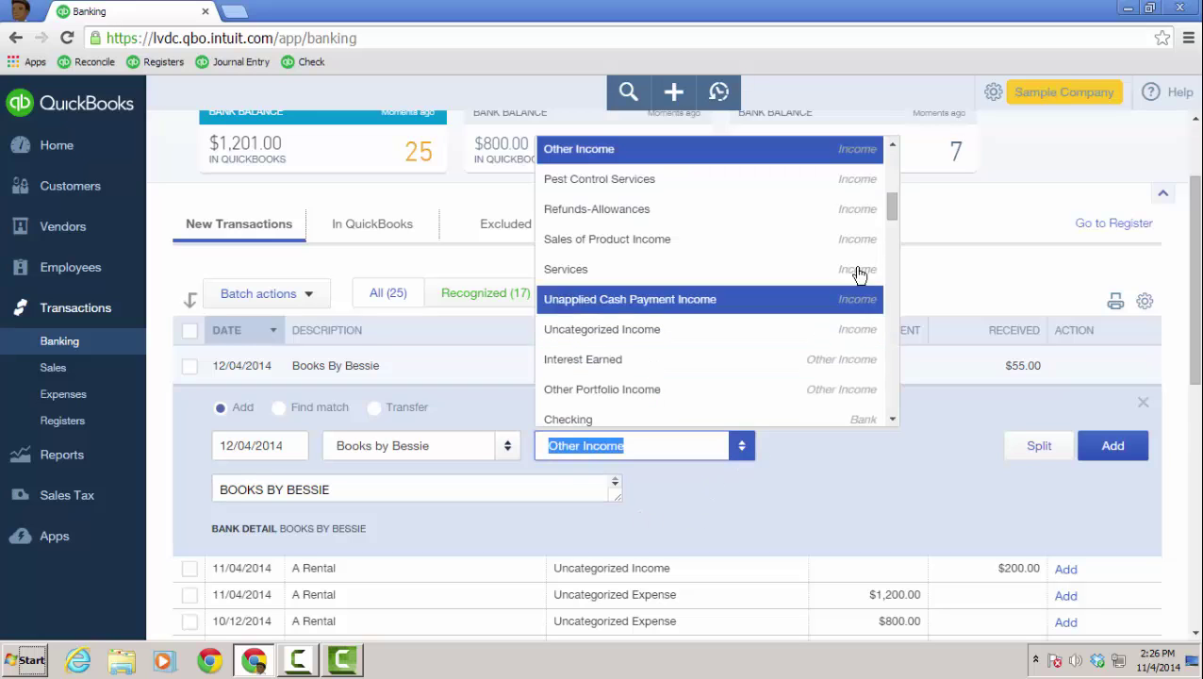
click(687, 183)
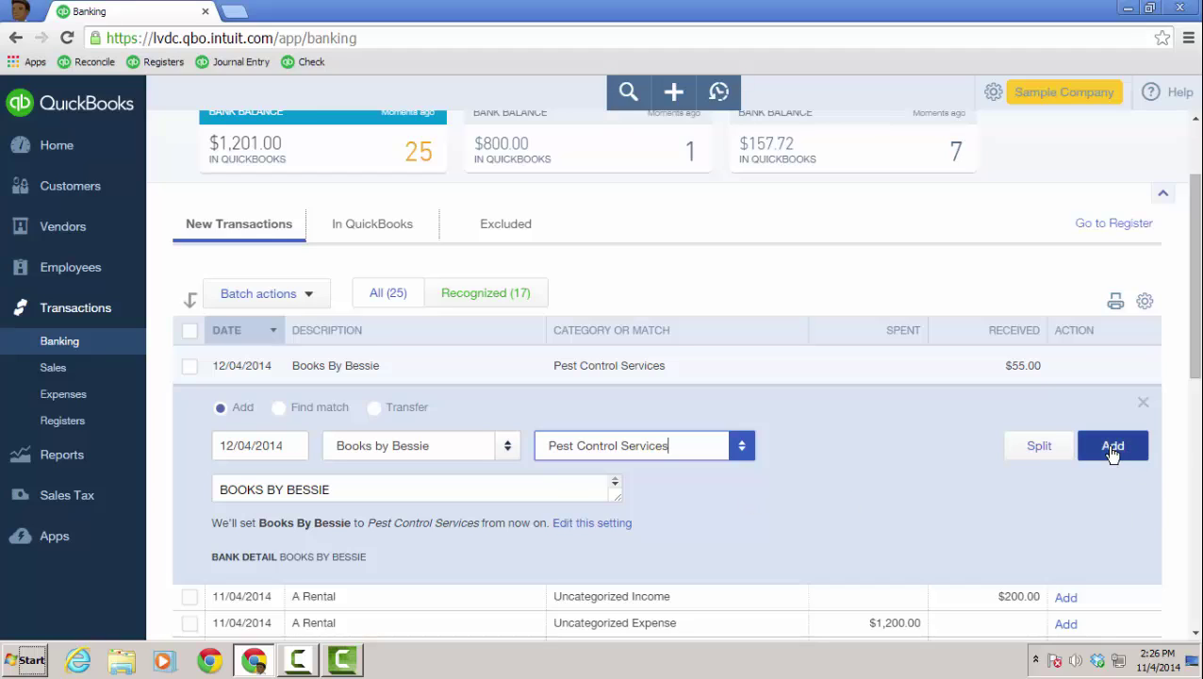
- Look at the Find match and Transfer options for the Books By Bessie transaction and return it to Add
click(280, 408)
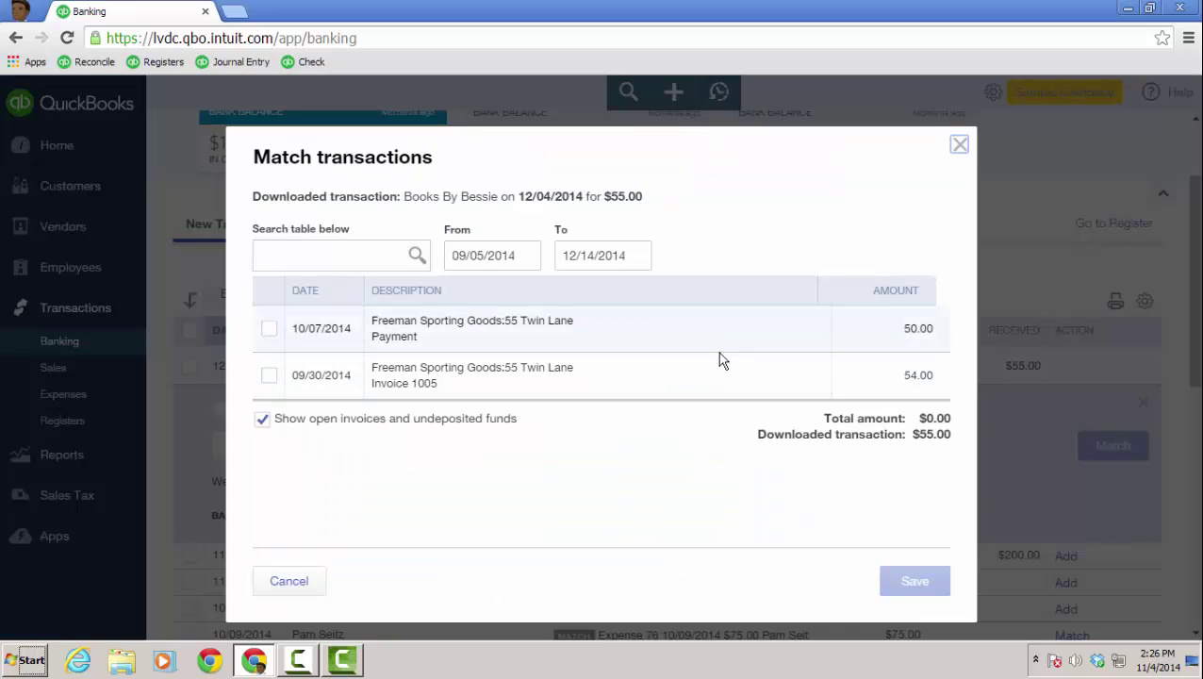
click(299, 580)
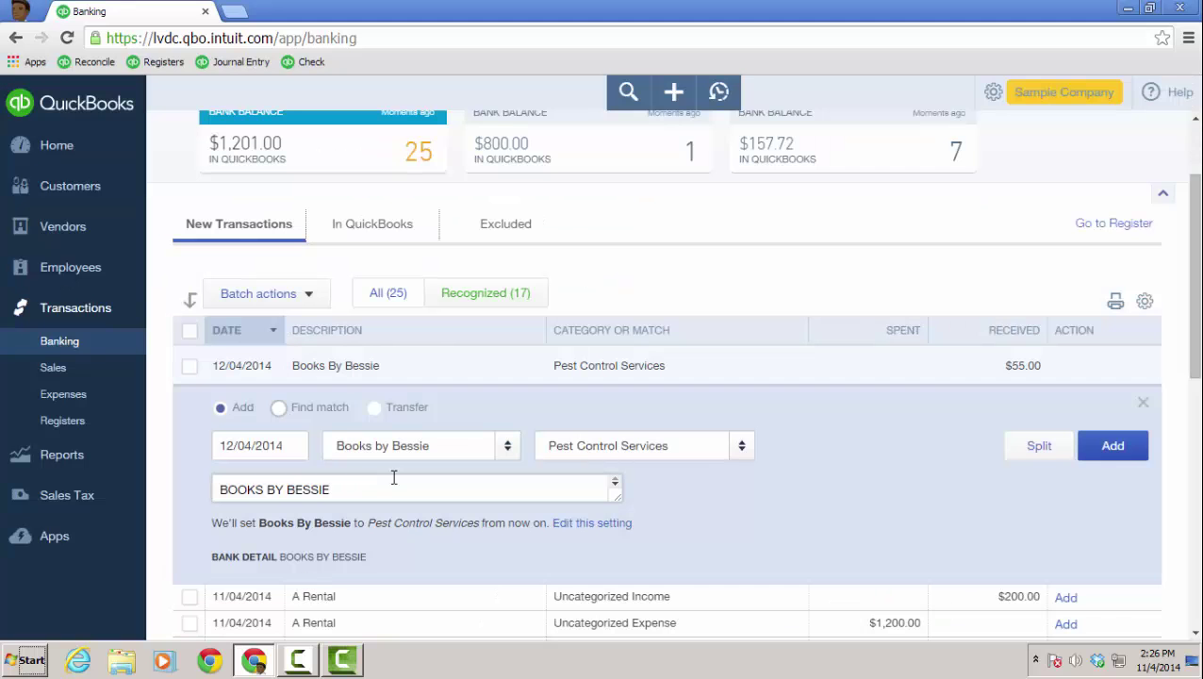
click(375, 408)
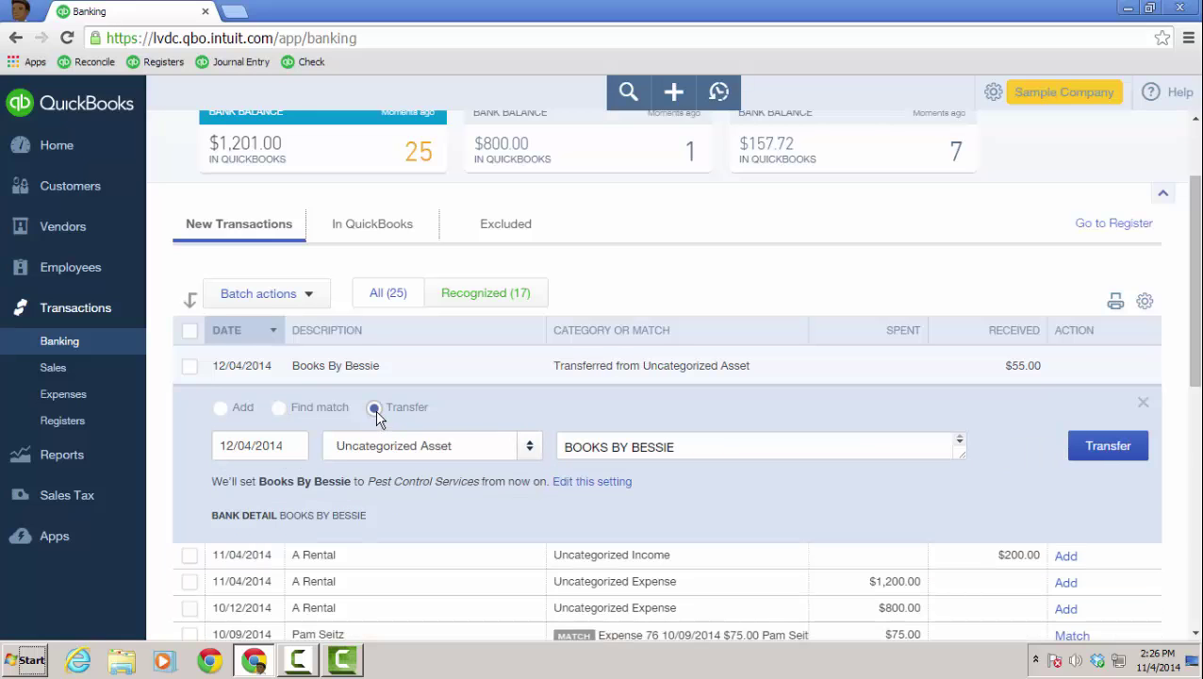
click(221, 409)
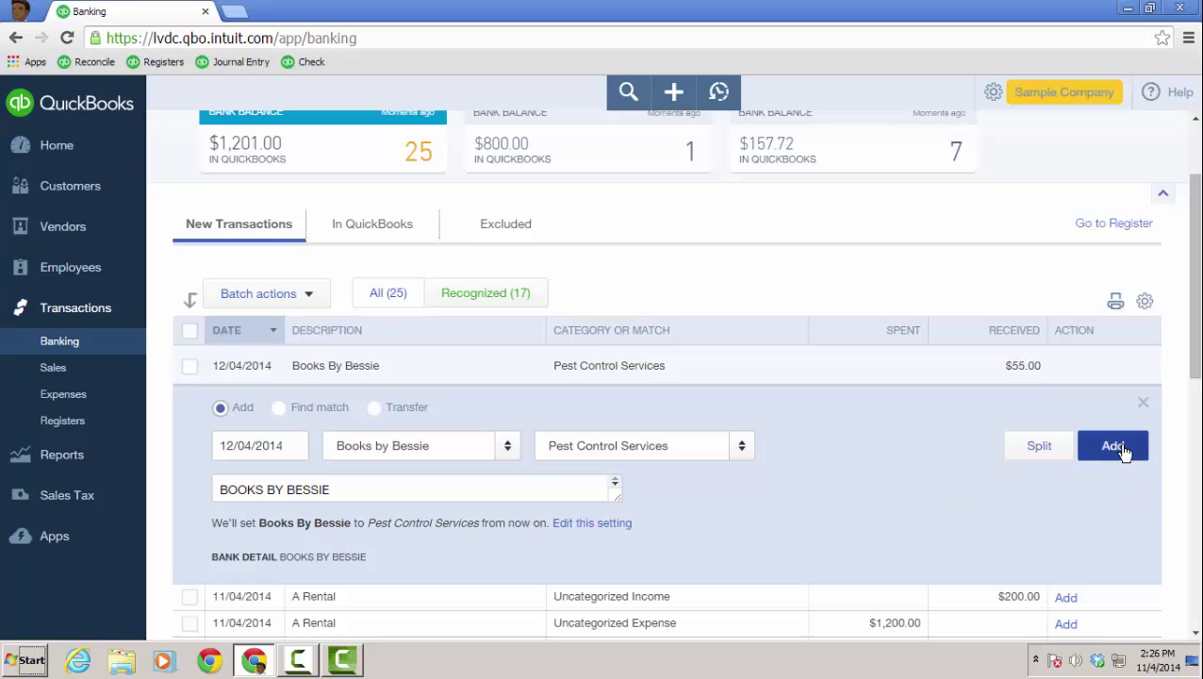
- Look at the split form for the Books By Bessie transaction, cancel it, and add the transaction to QuickBooks
click(1046, 453)
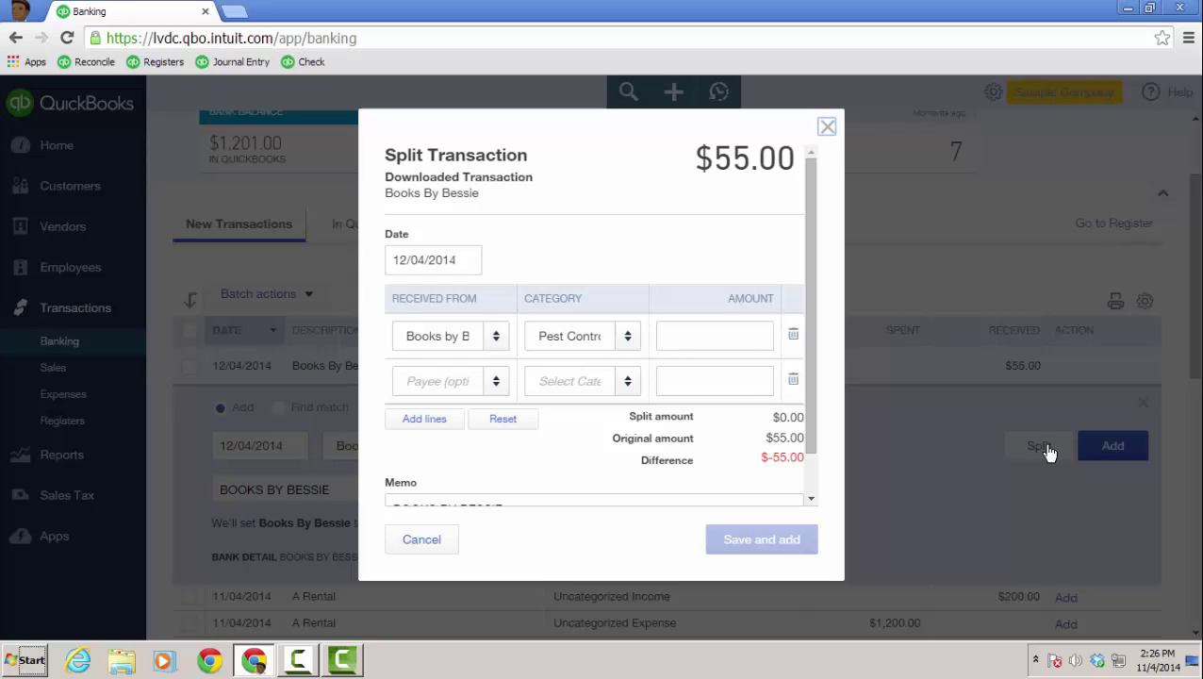
click(430, 544)
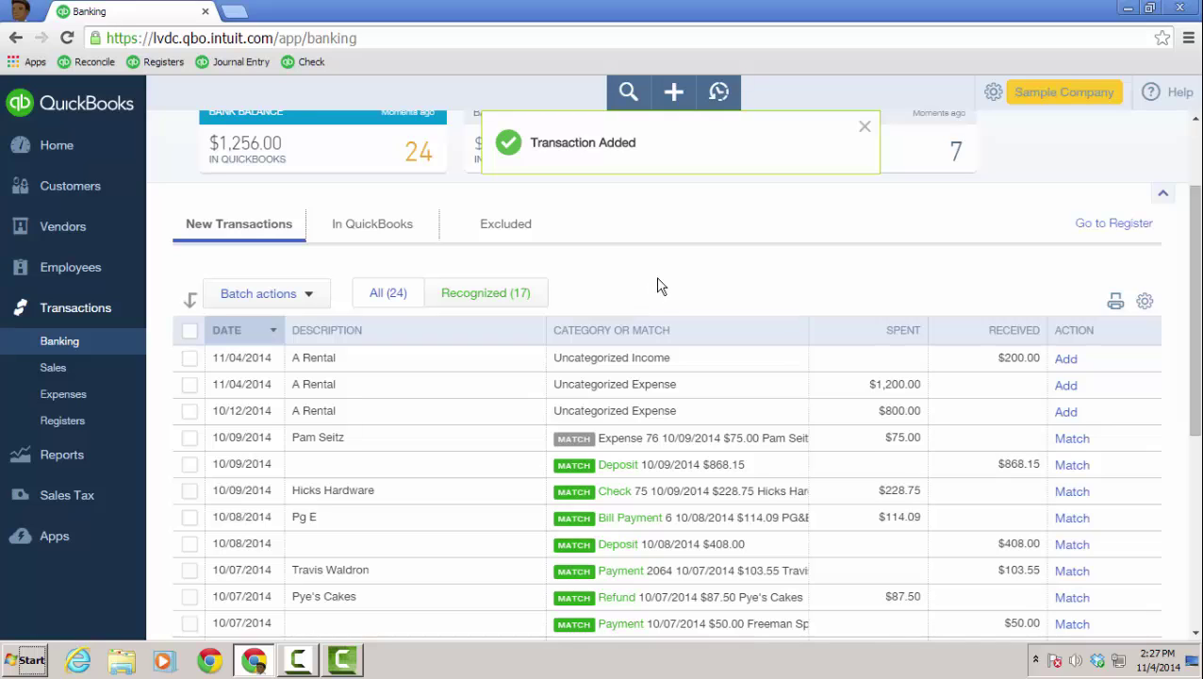
- Review the transactions already in QuickBooks, return to the new transactions, and collapse the expanded A Rental entry
click(380, 229)
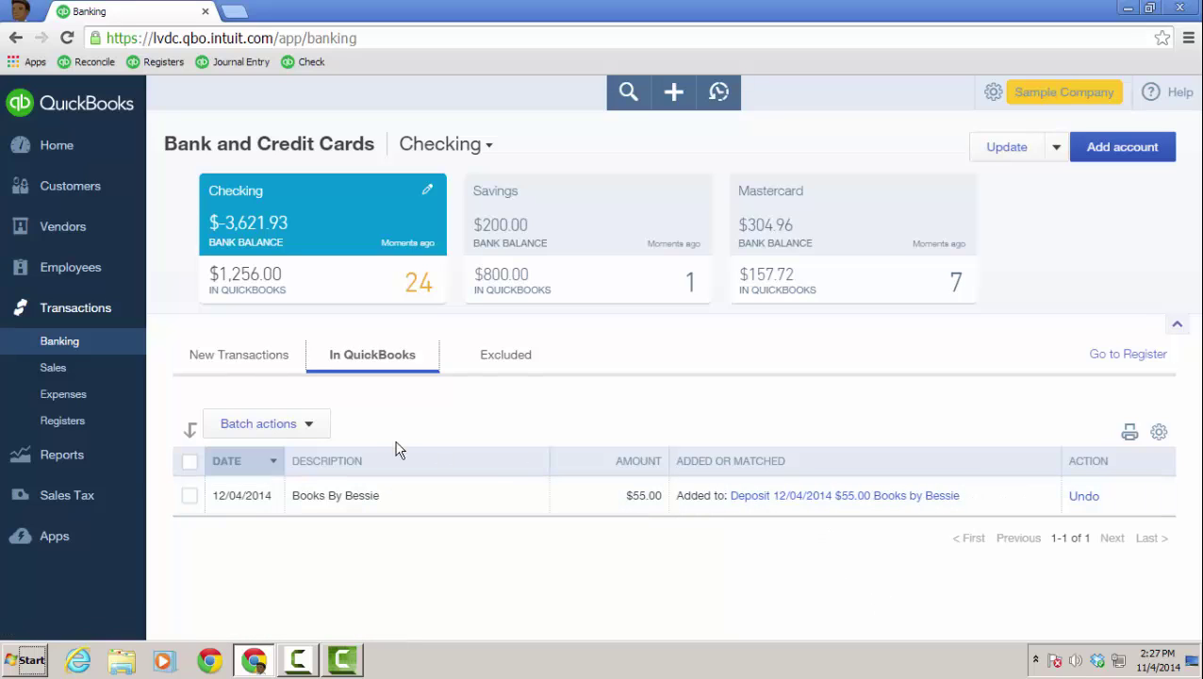
click(281, 364)
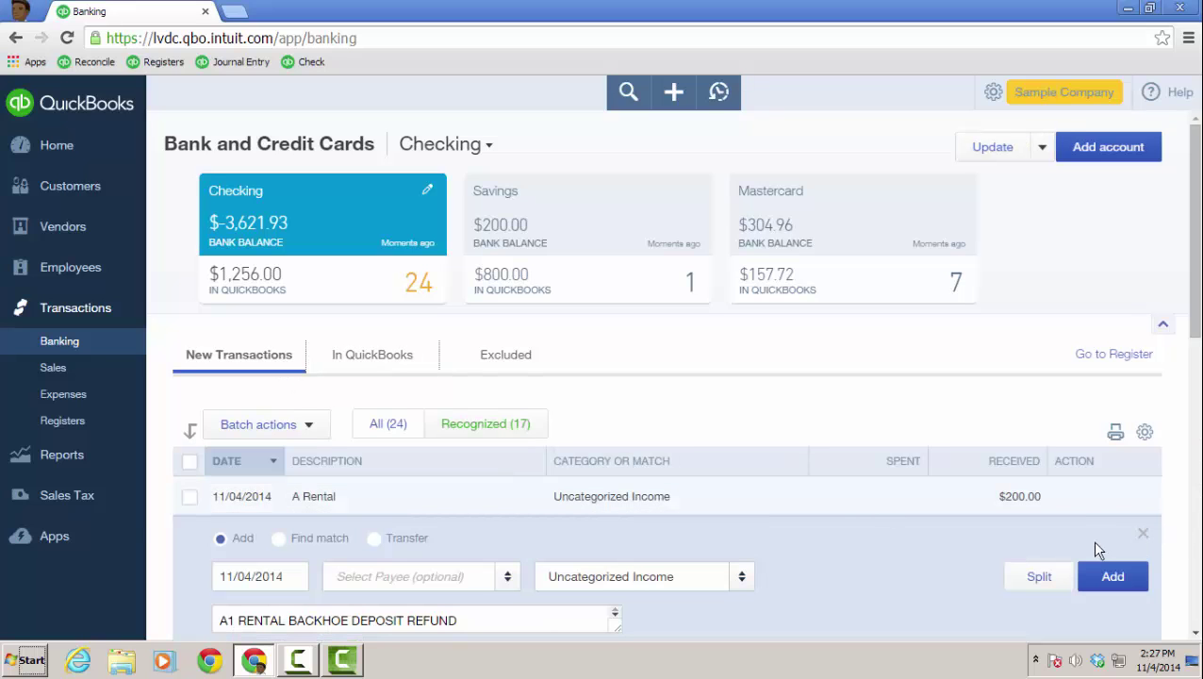
scroll(929, 552, down, 2)
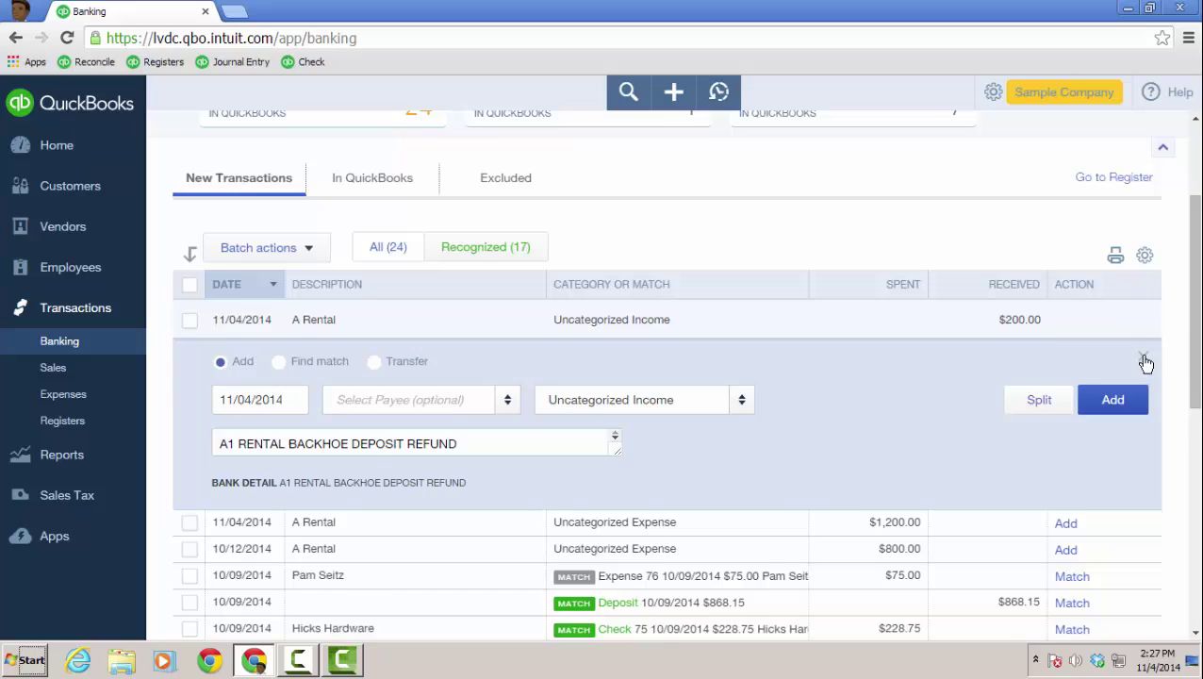
click(1144, 361)
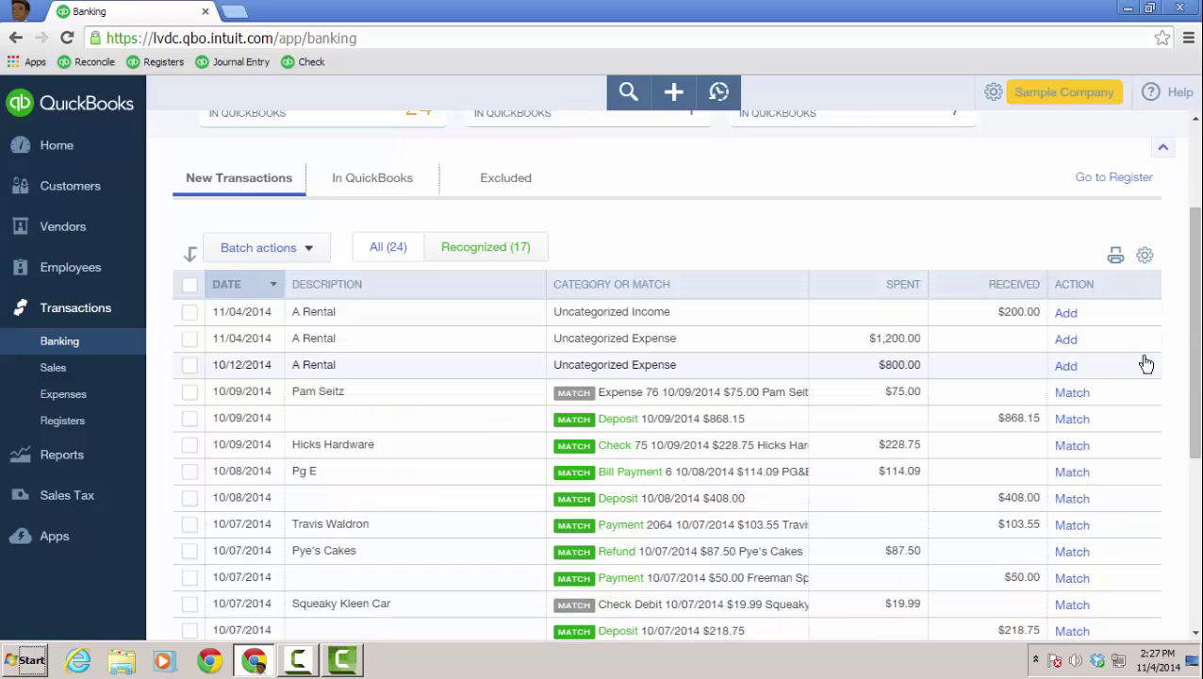
- Select the $200.00 A Rental transaction, view the batch actions available for it, and clear the selection
click(189, 312)
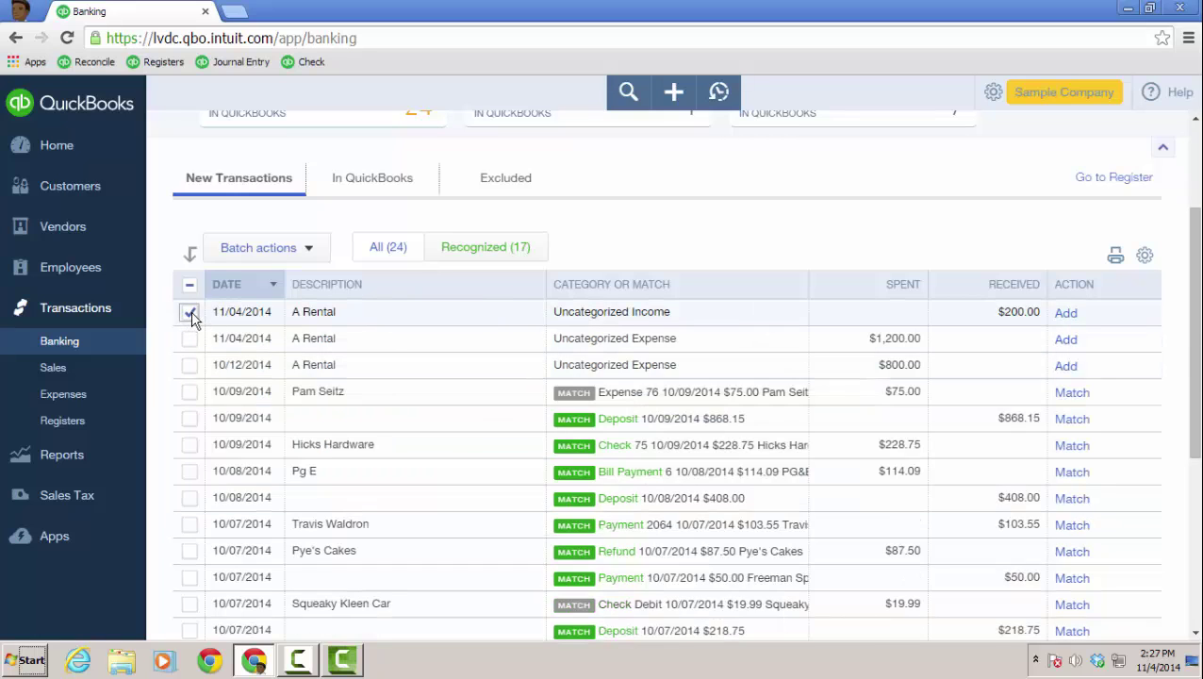
click(307, 253)
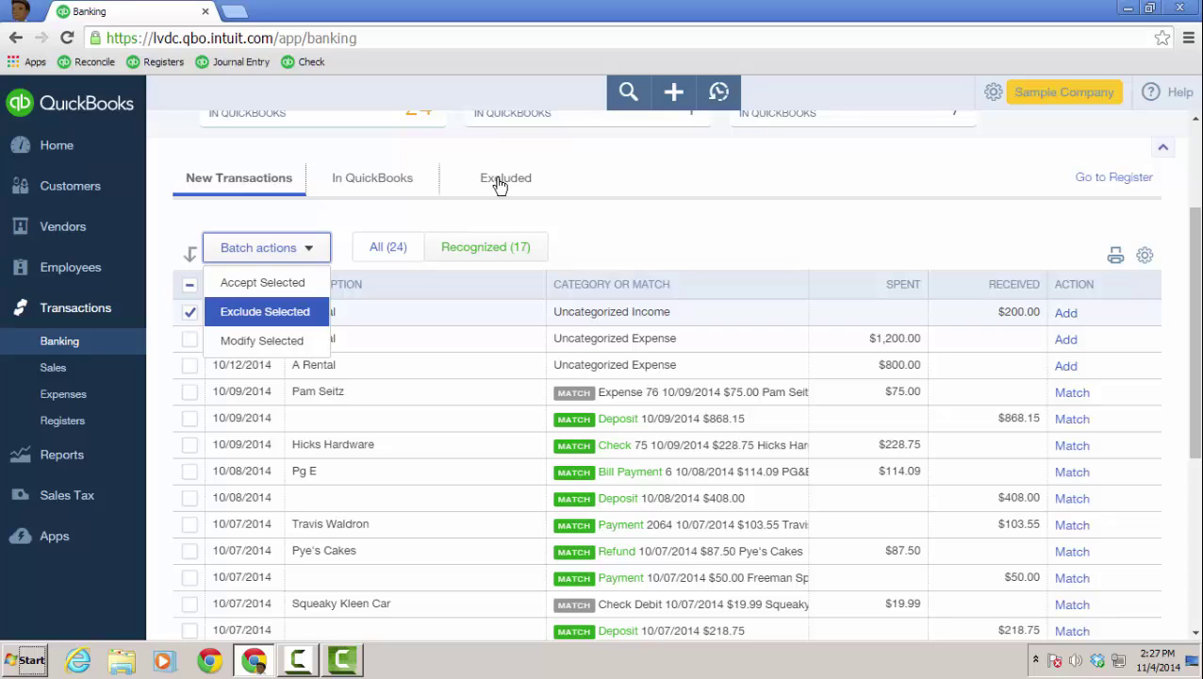
click(190, 312)
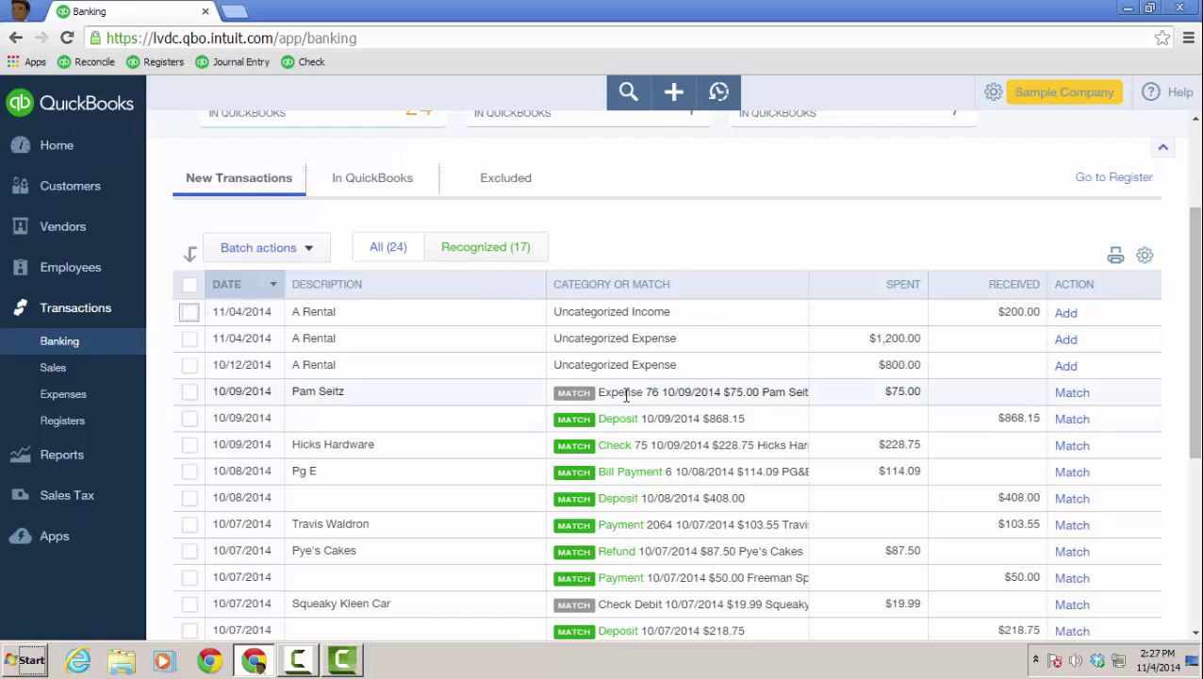
- Look at the possible match for the $868.15 deposit dated 10/09/2014 and close its details without matching
scroll(627, 430, down, 1)
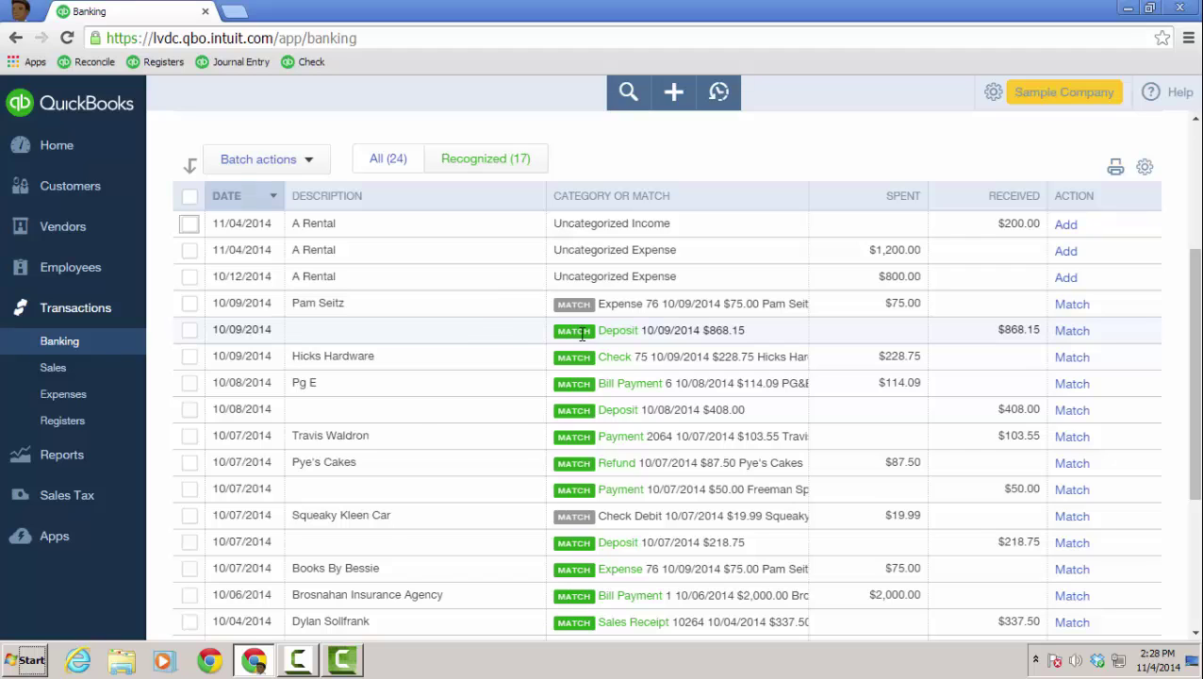
click(492, 331)
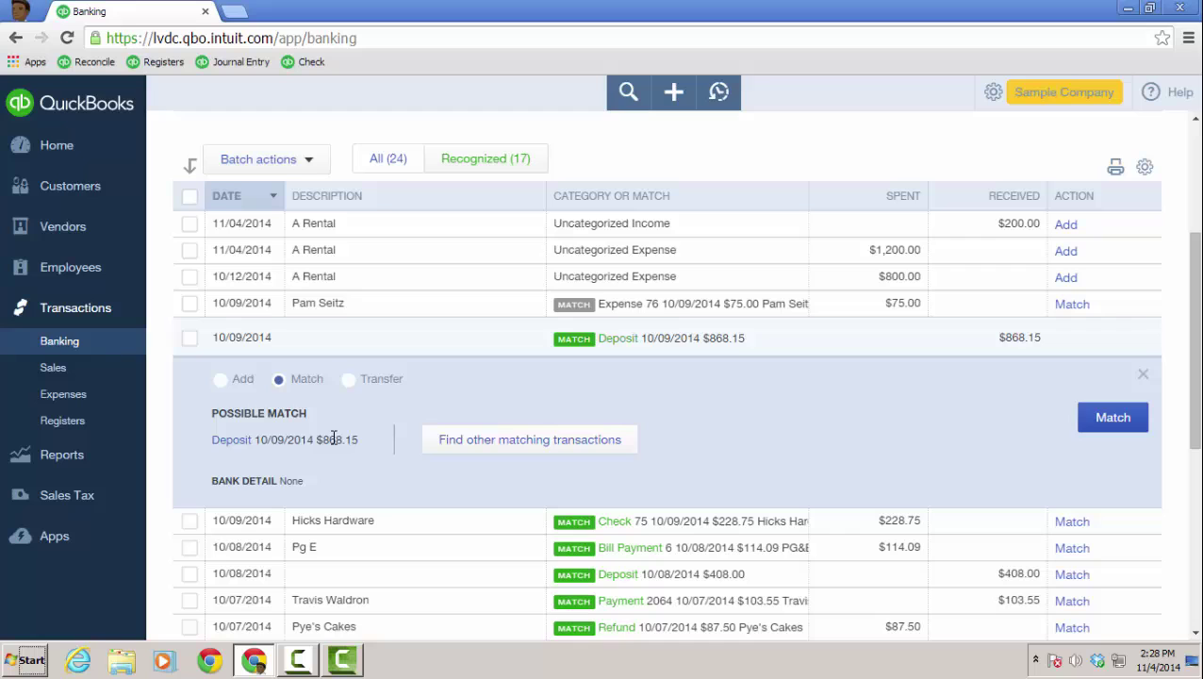
click(1145, 378)
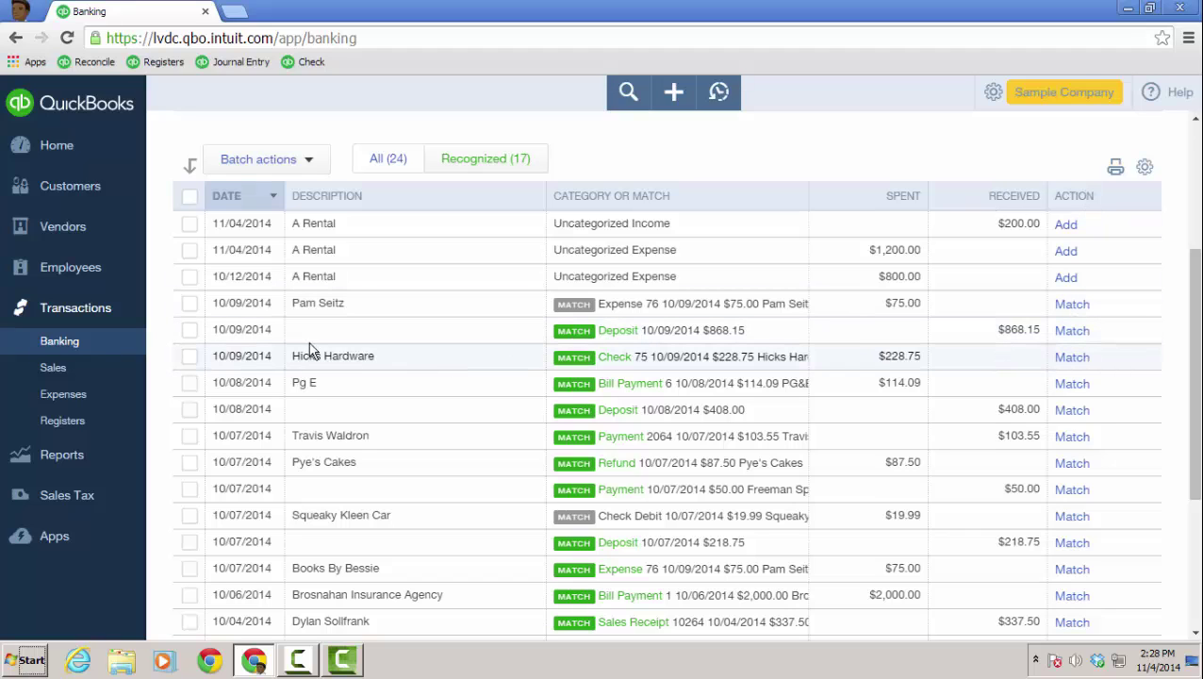
- Accept the matched Hicks Hardware, Pg E, $103.55 payment and Pye's Cakes transactions together as a batch
click(189, 356)
click(189, 383)
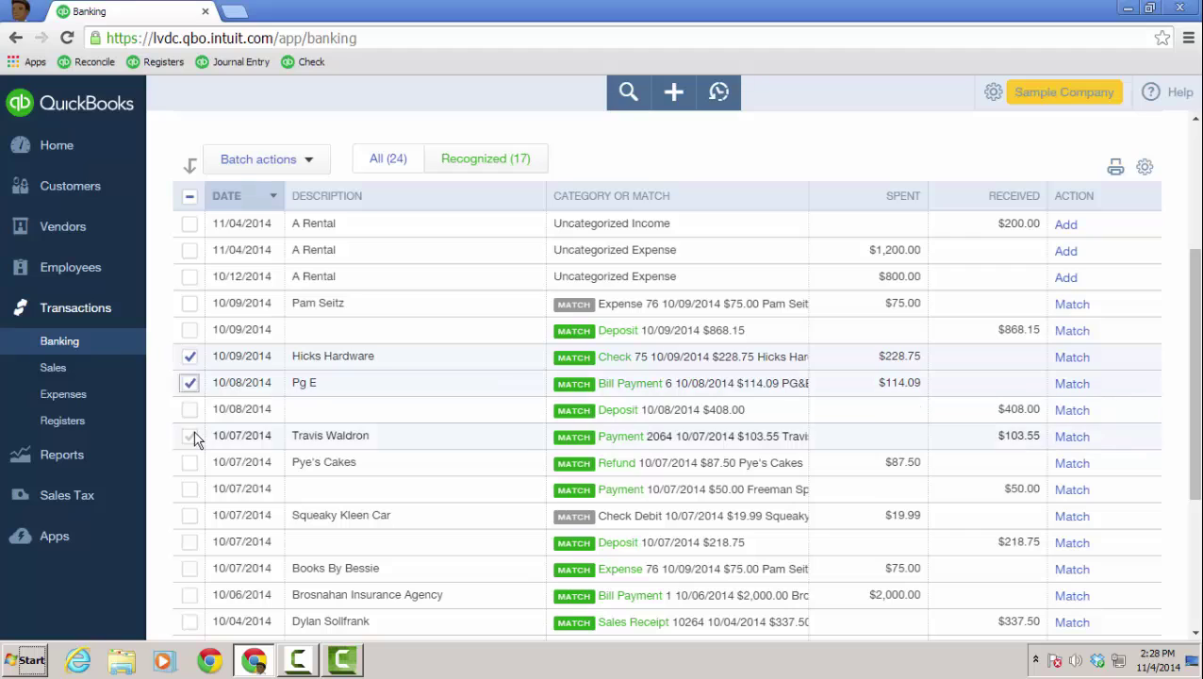
click(189, 436)
click(189, 464)
click(301, 162)
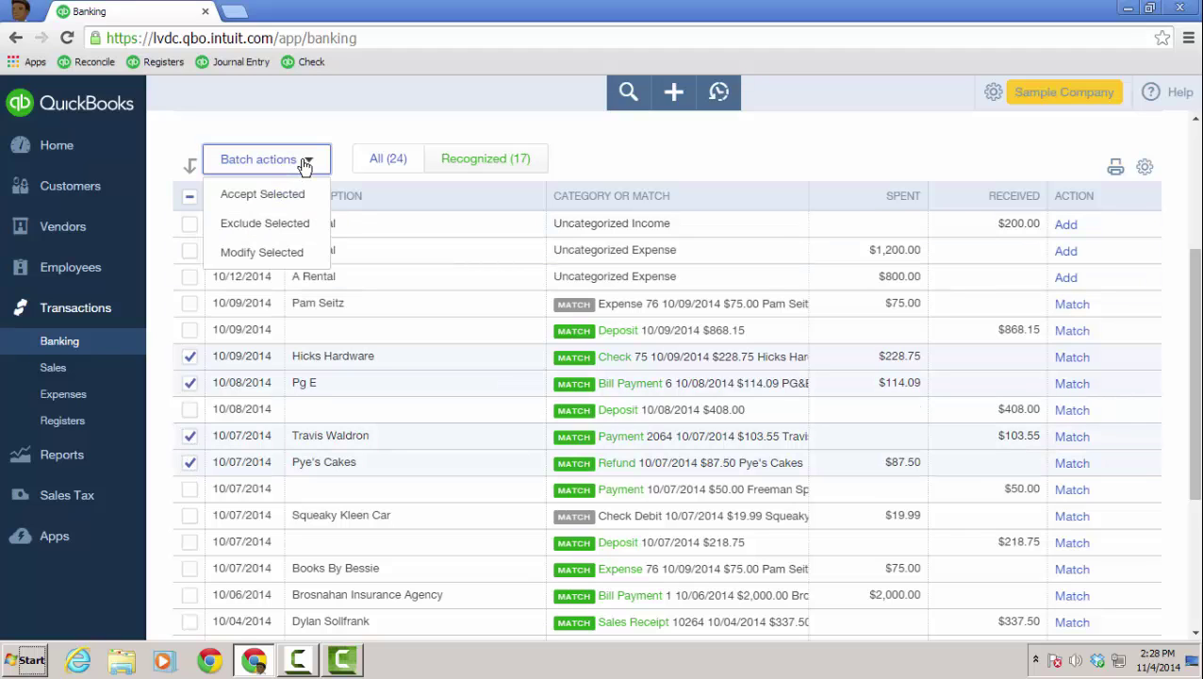
click(249, 198)
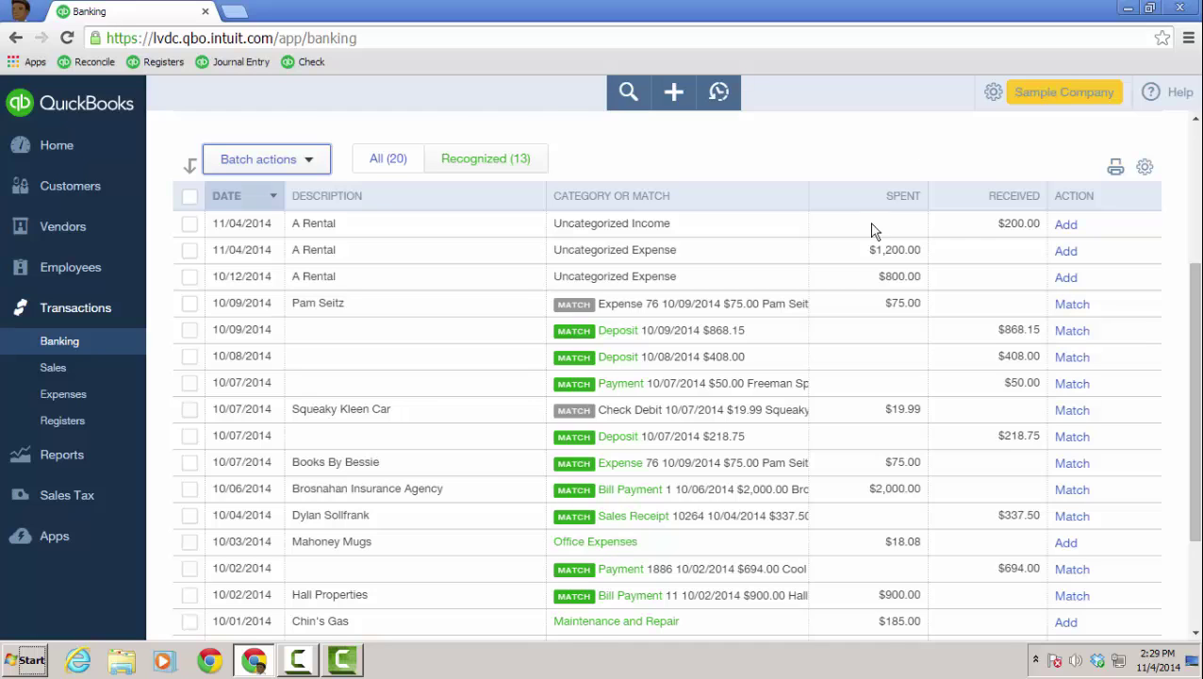
- Review the added and matched Checking transactions already in QuickBooks and return to the new transactions
scroll(865, 236, up, 2)
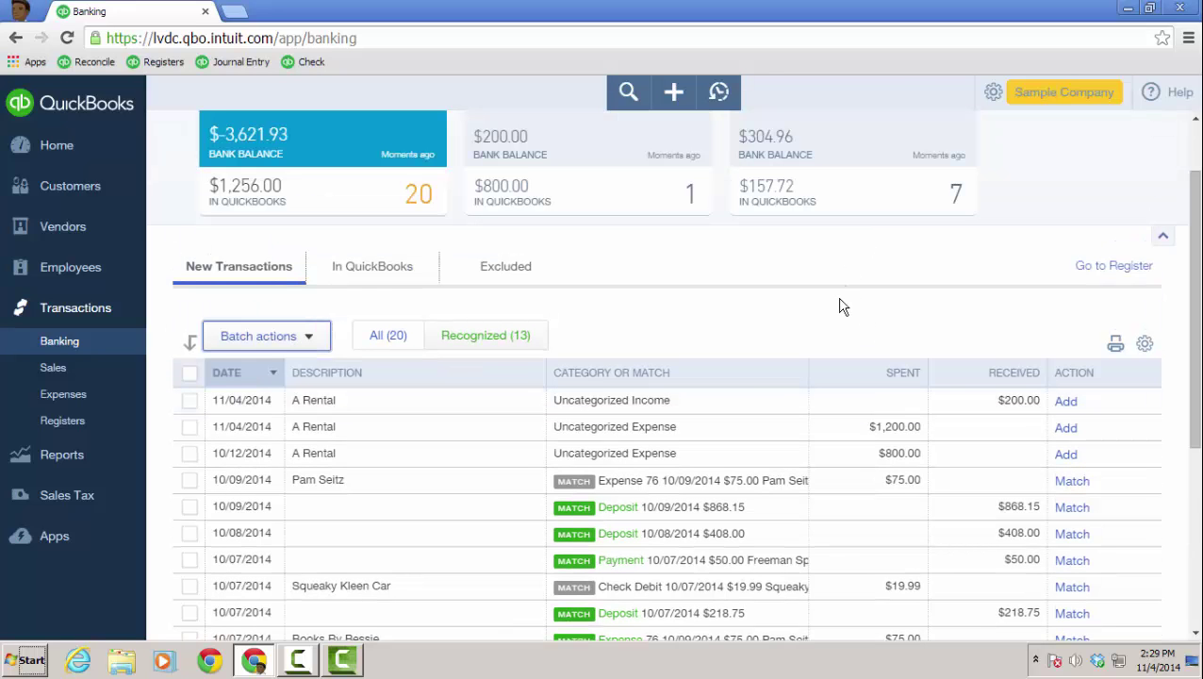
click(375, 270)
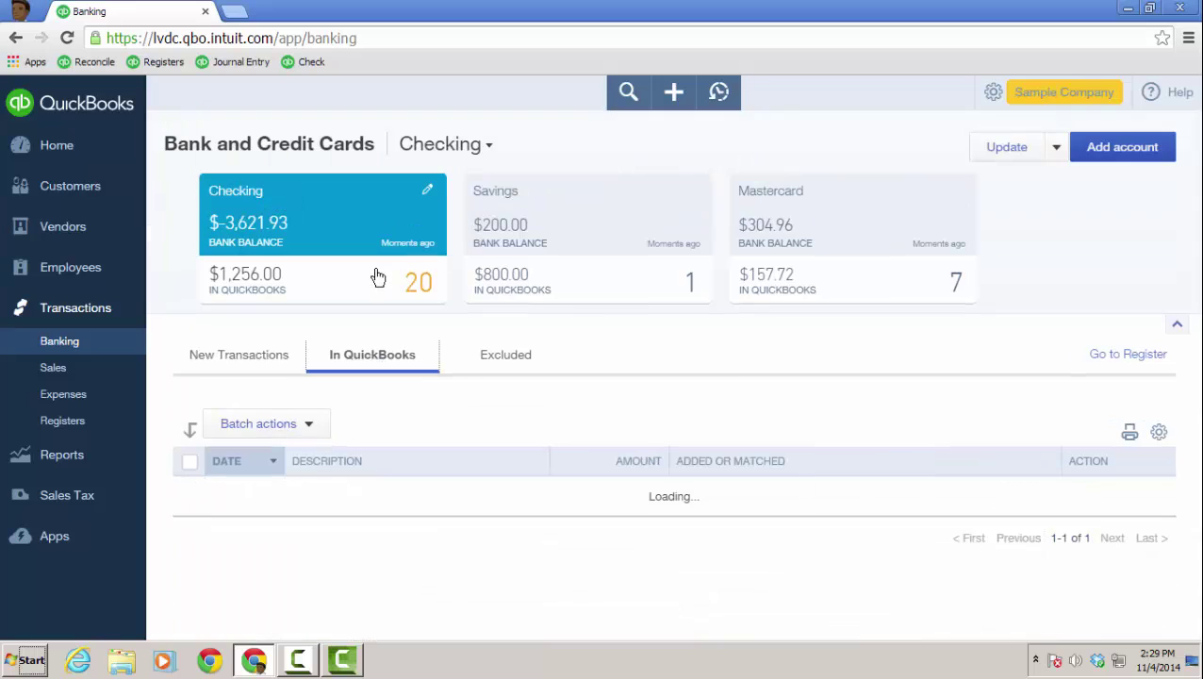
scroll(638, 375, down, 1)
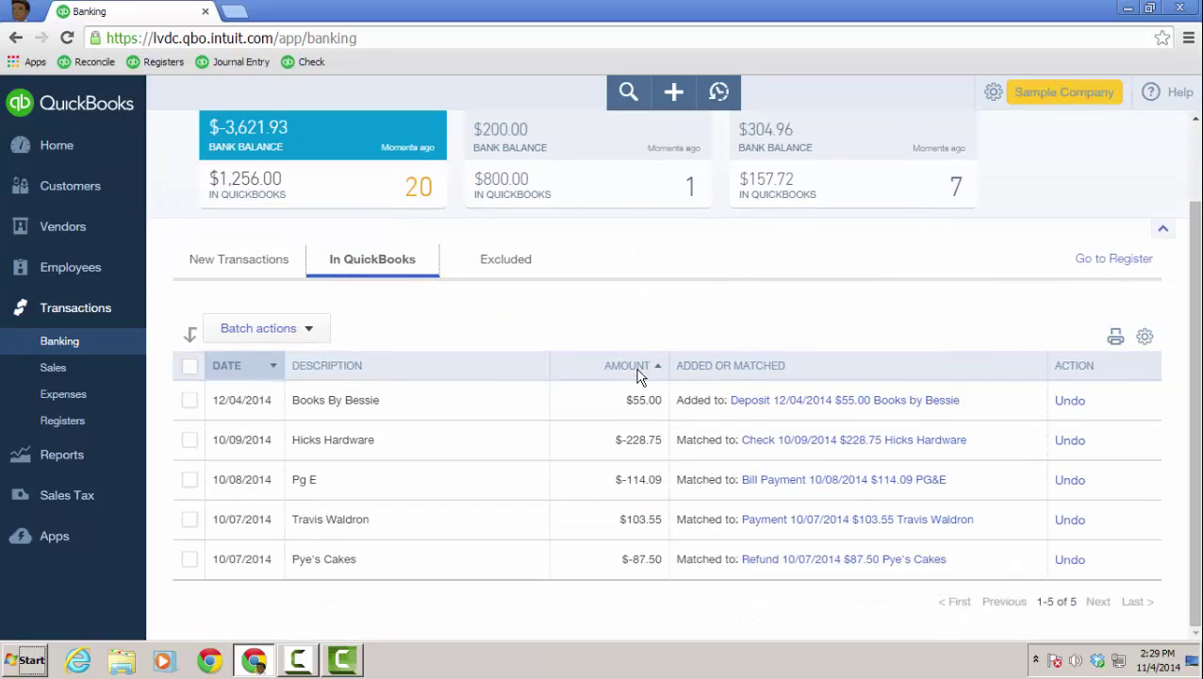
click(272, 268)
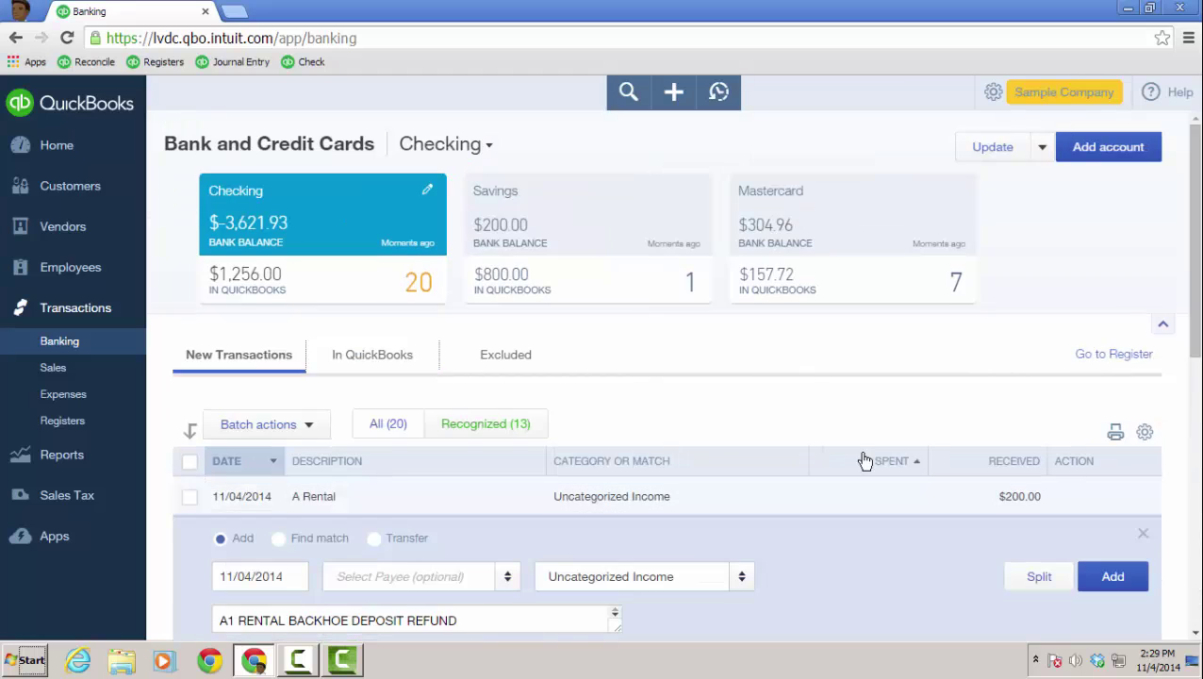
- Look at the details of the $1,200.00 A Rental expense, close them, and look through the remaining new transactions
scroll(880, 417, down, 3)
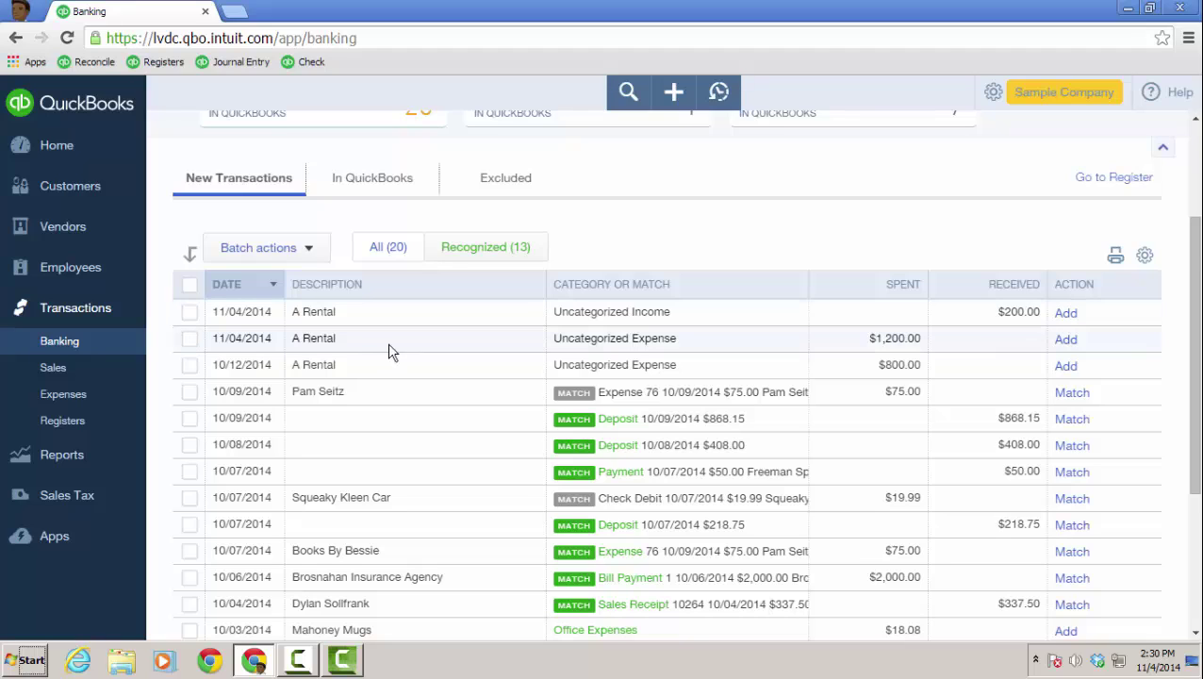
click(388, 341)
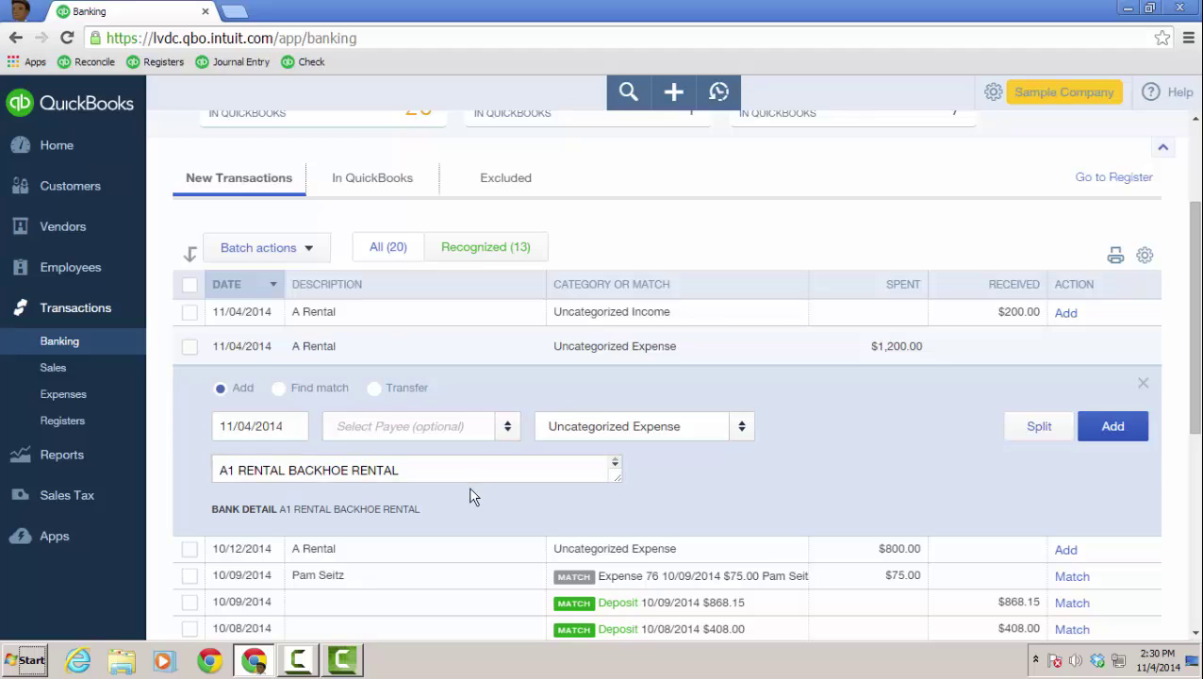
click(1143, 387)
scroll(683, 403, down, 1)
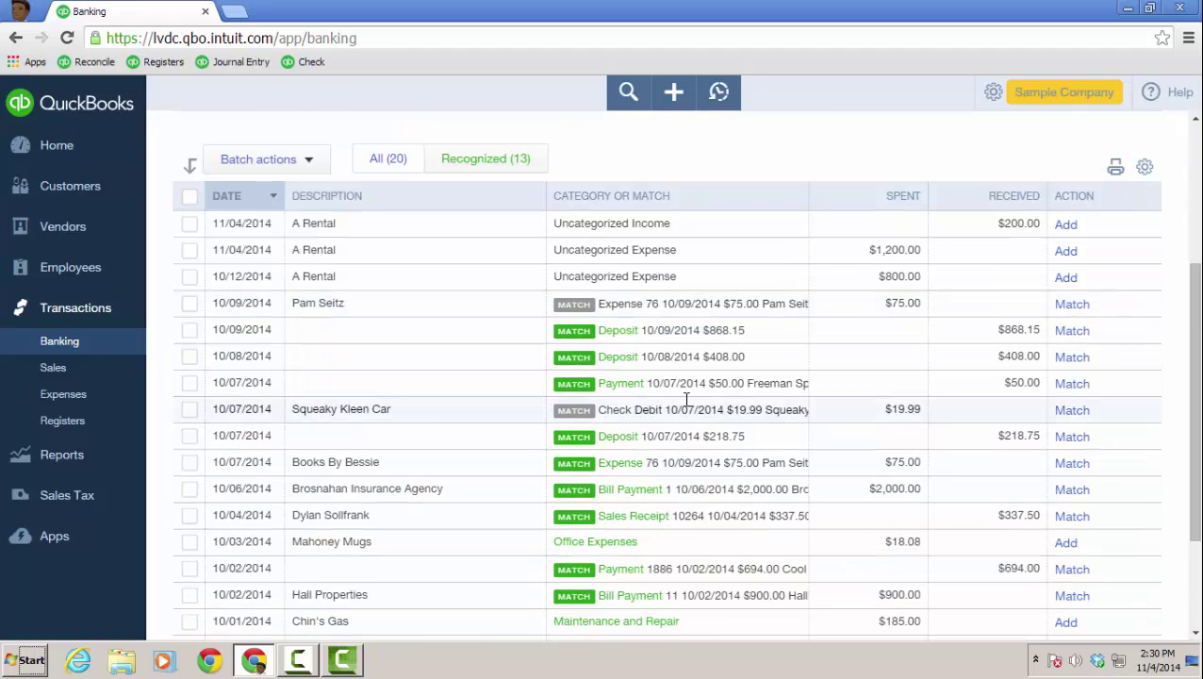
scroll(686, 400, down, 1)
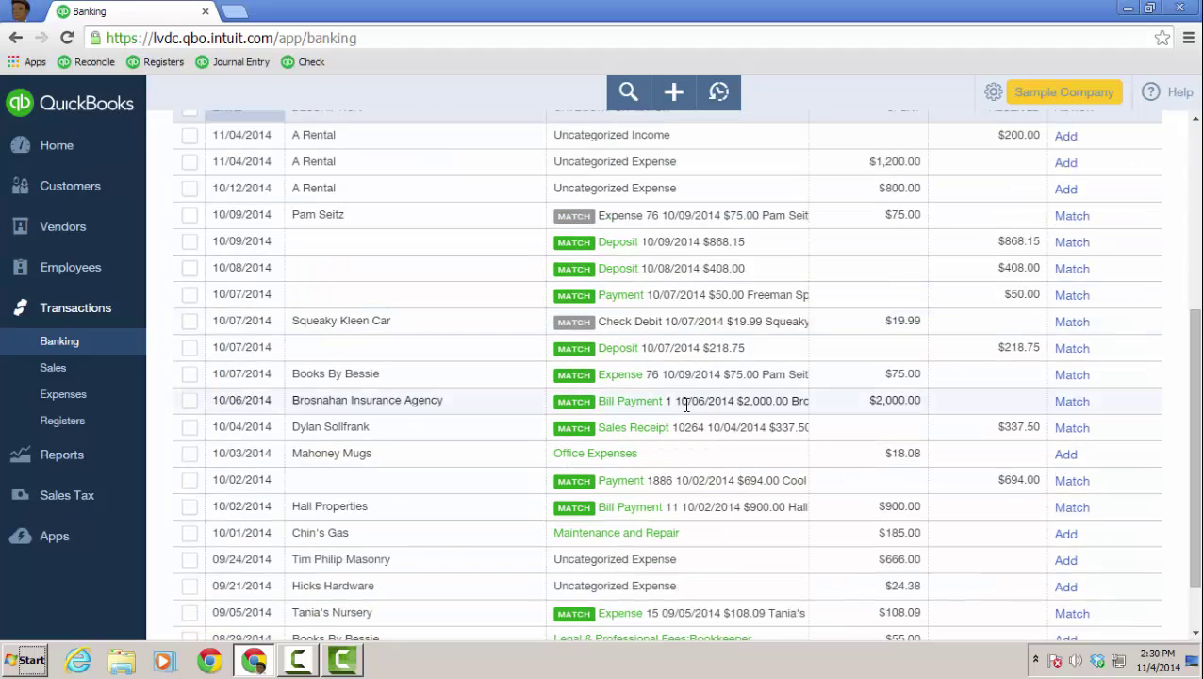
scroll(687, 404, up, 4)
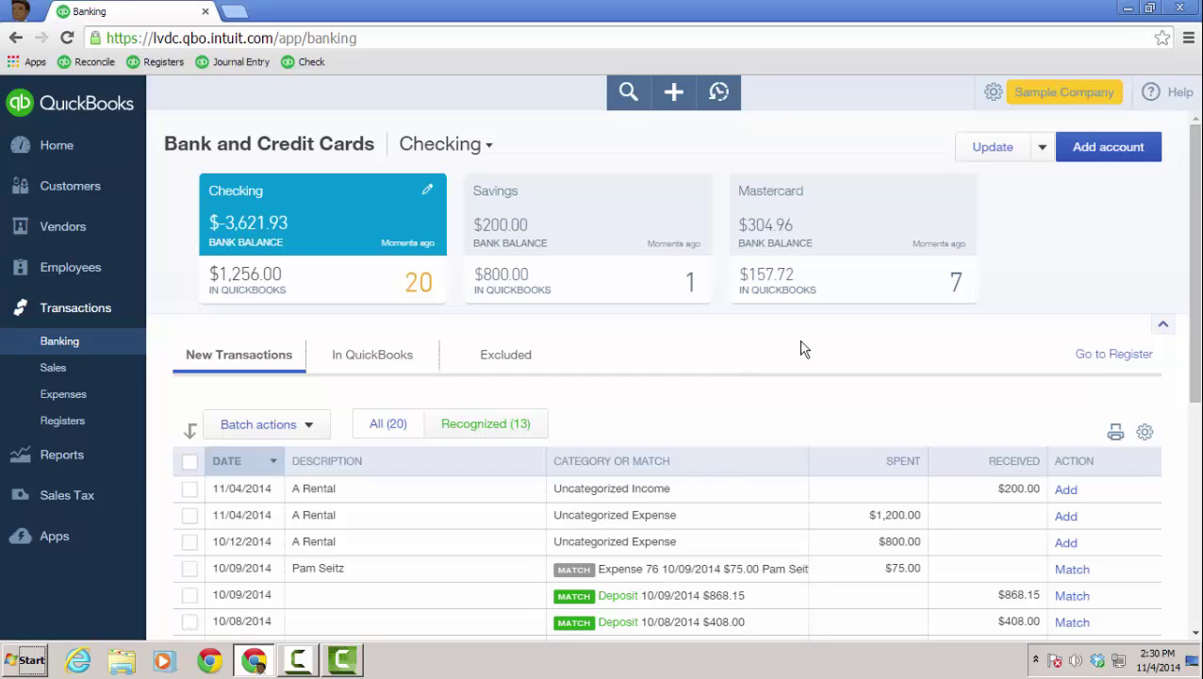
click(1043, 153)
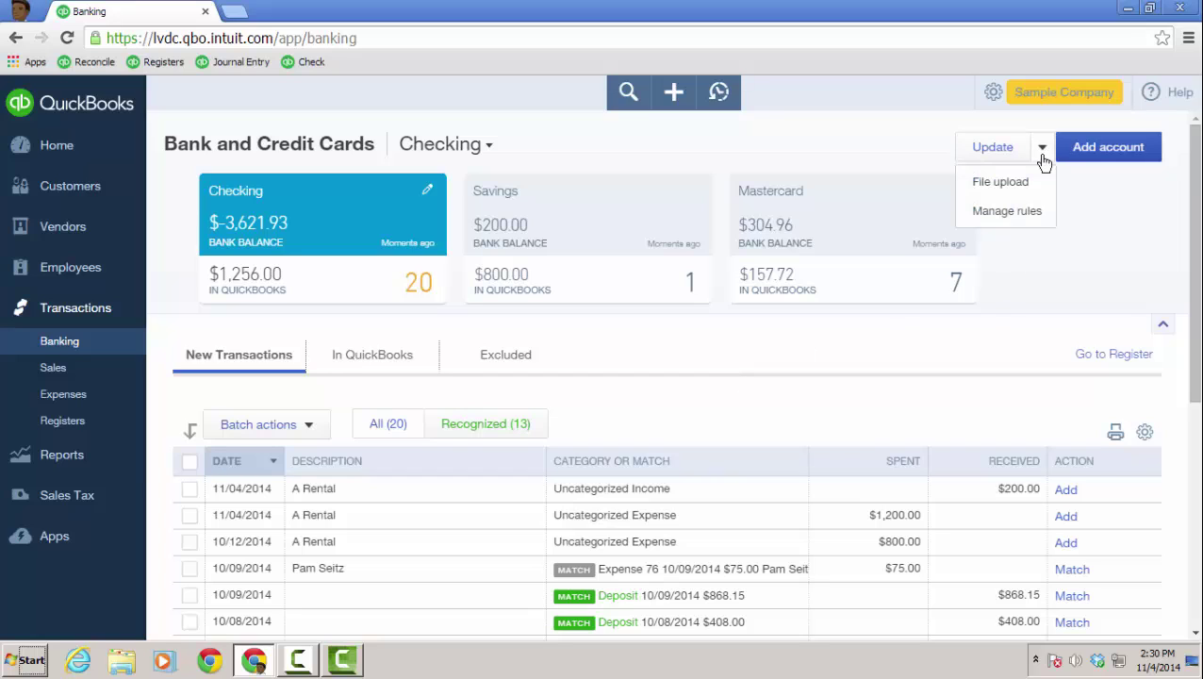
click(1018, 217)
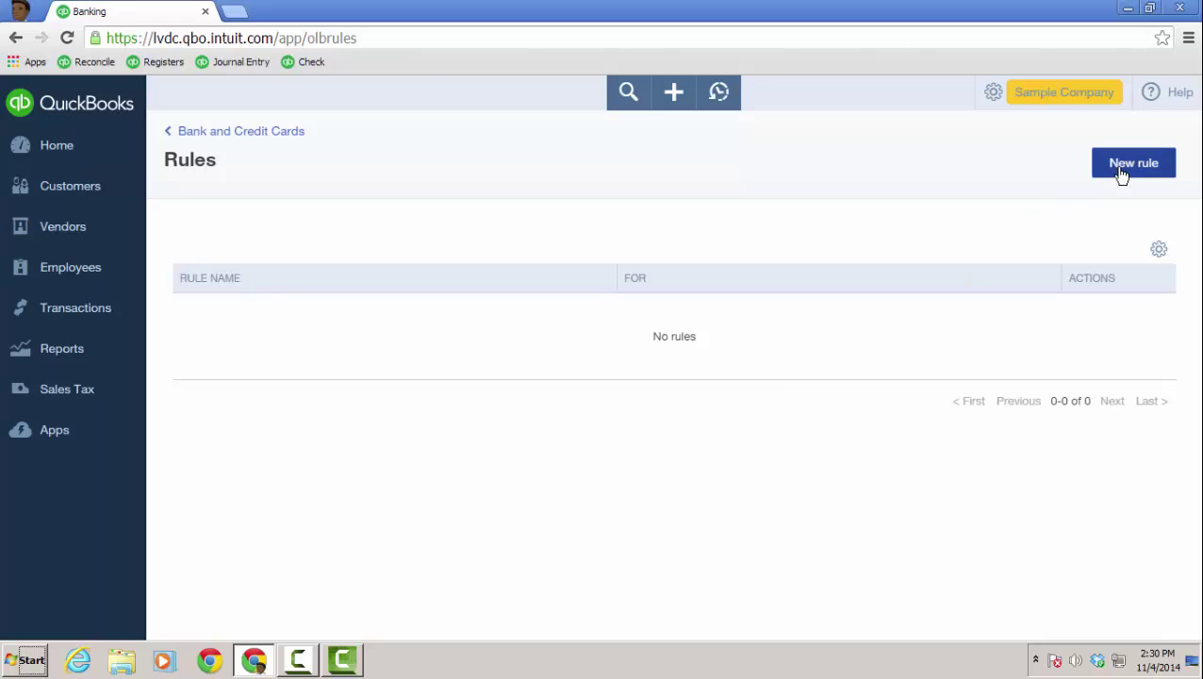
click(1124, 174)
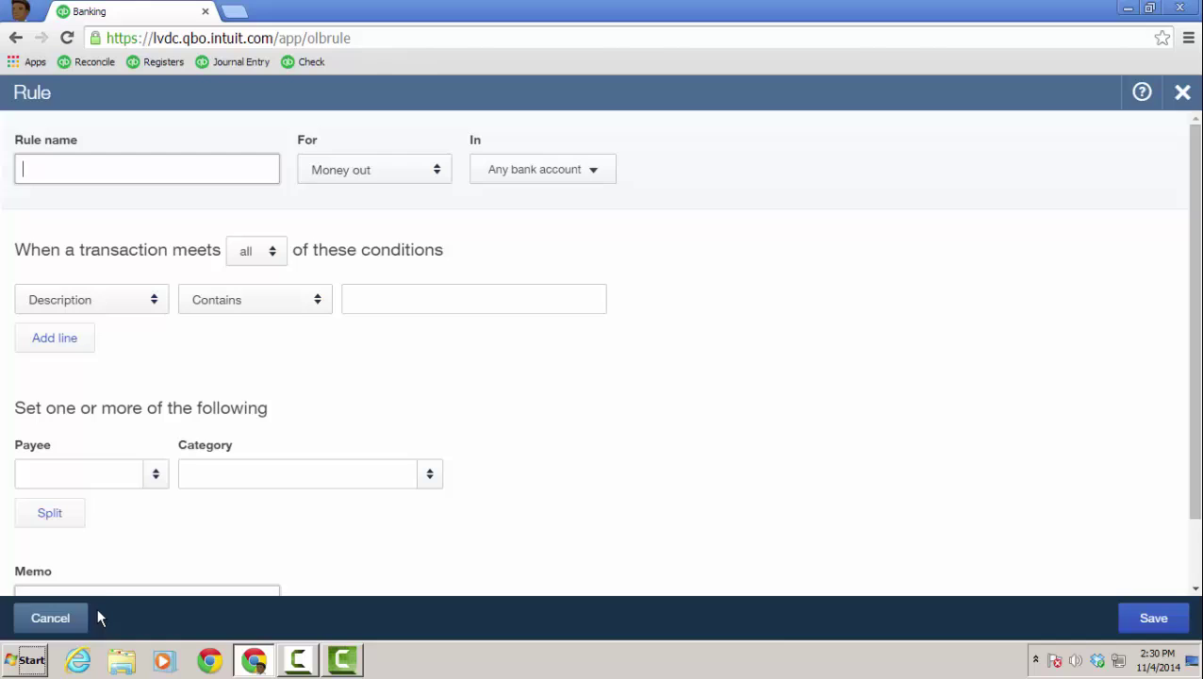
click(58, 624)
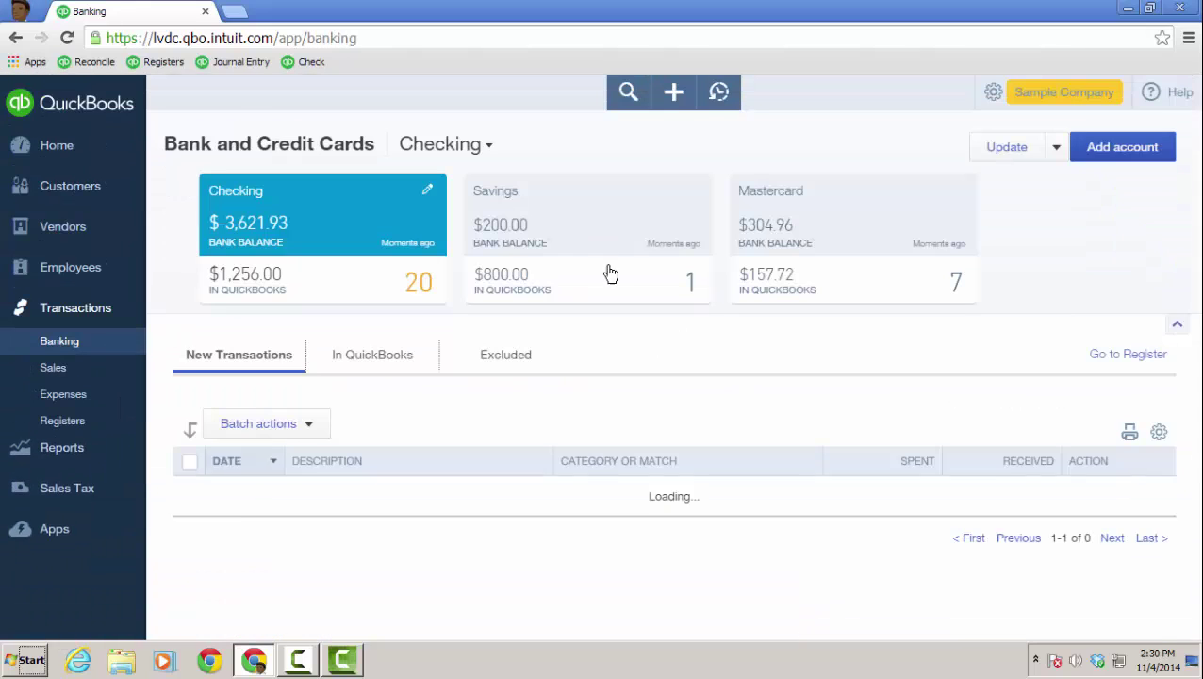
- Collapse the expanded $200.00 A Rental entry and look through the categories and matches of the new transactions
scroll(1037, 471, down, 1)
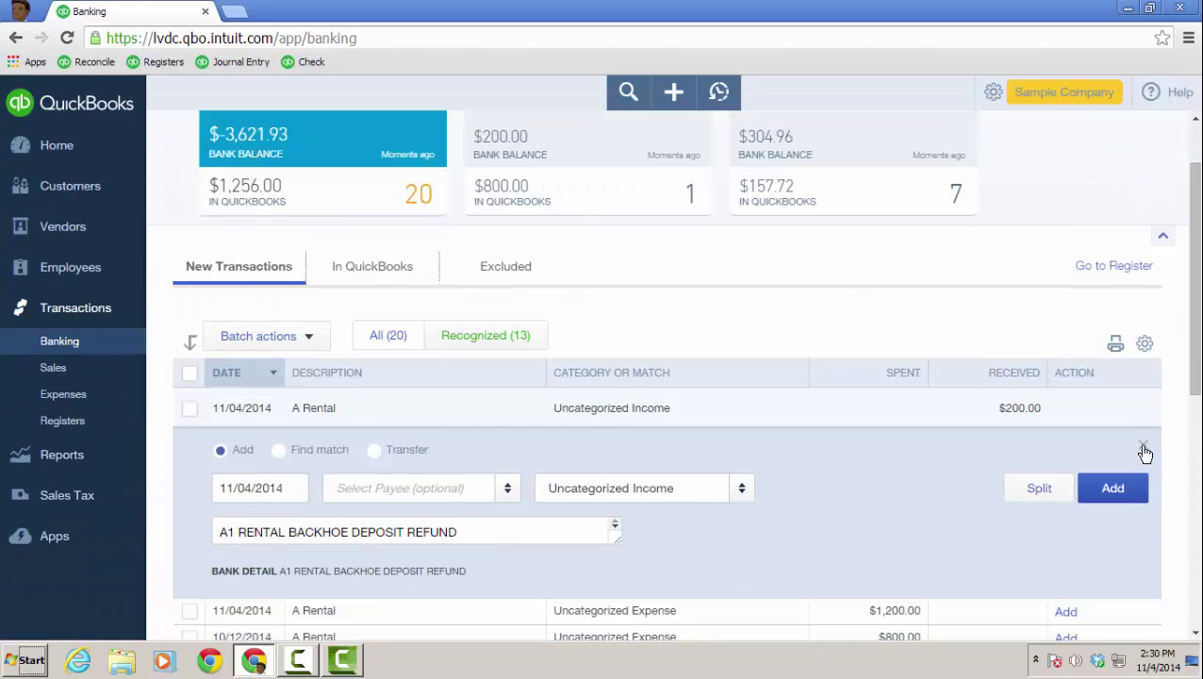
click(1141, 445)
scroll(967, 451, down, 1)
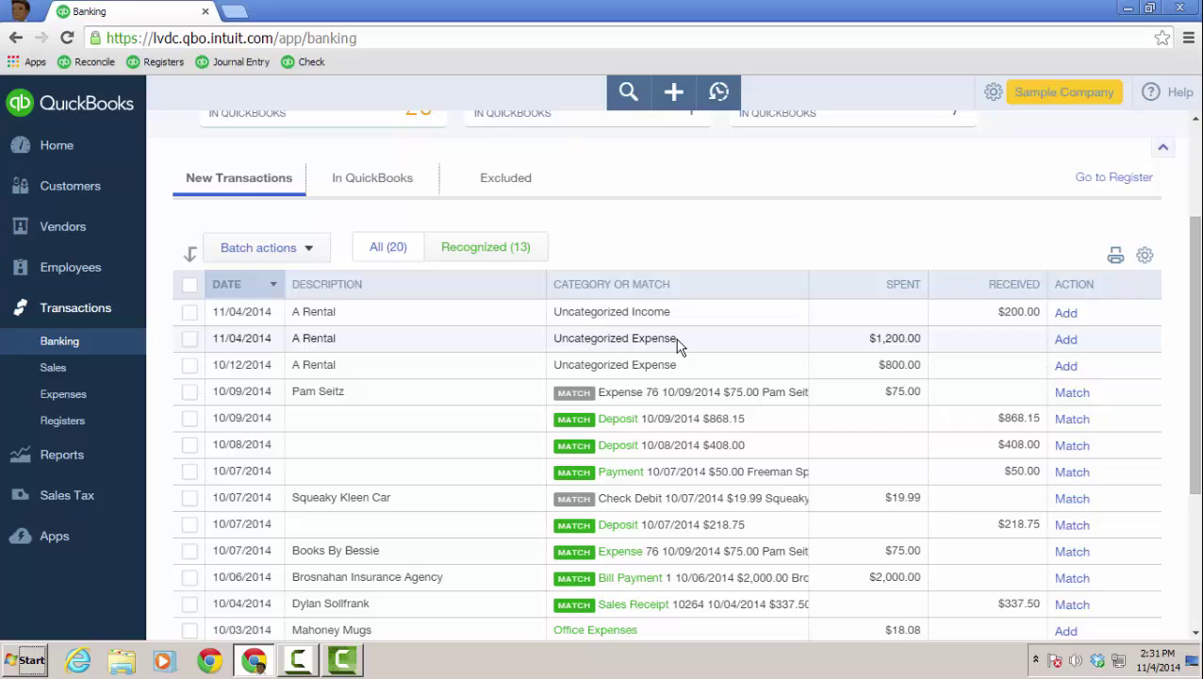
scroll(511, 483, down, 2)
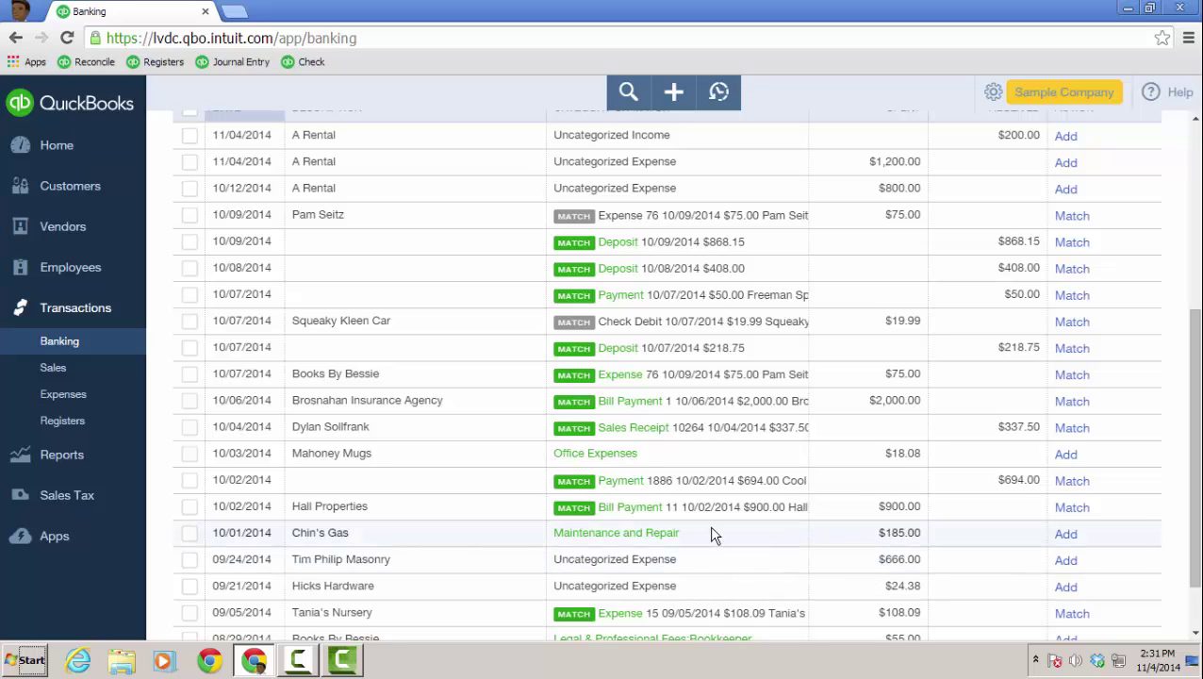
- Create a new bank rule named A Rental that applies to Money out in any bank account
scroll(688, 537, up, 4)
click(1042, 147)
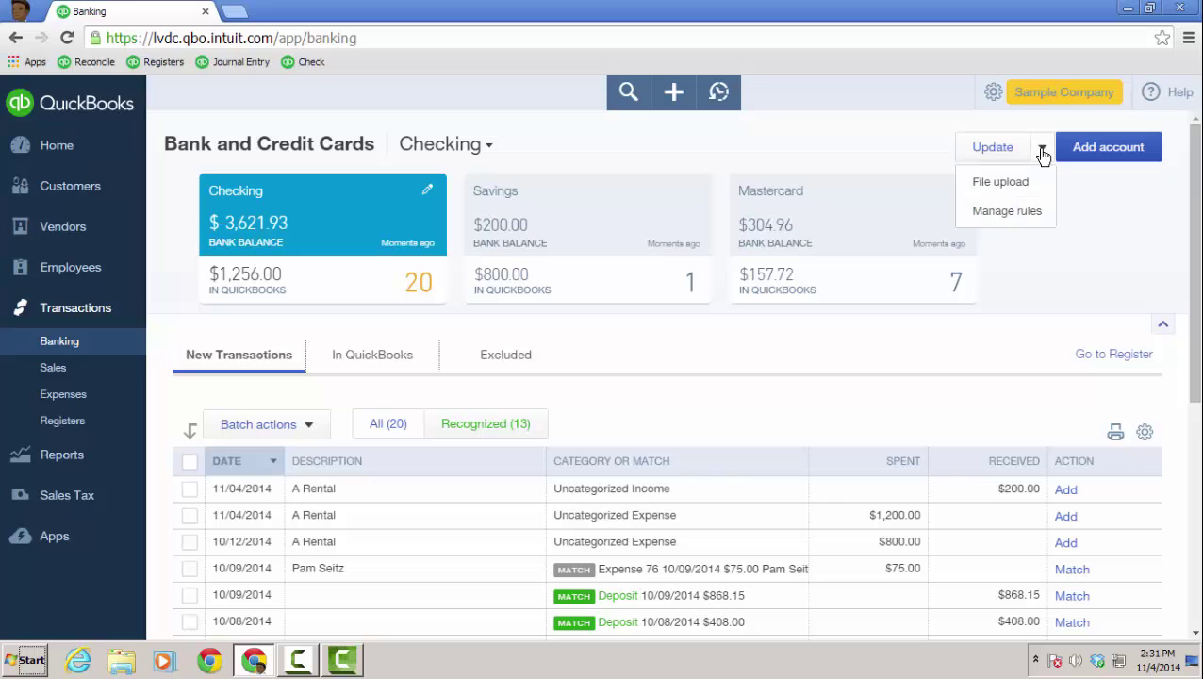
click(1022, 219)
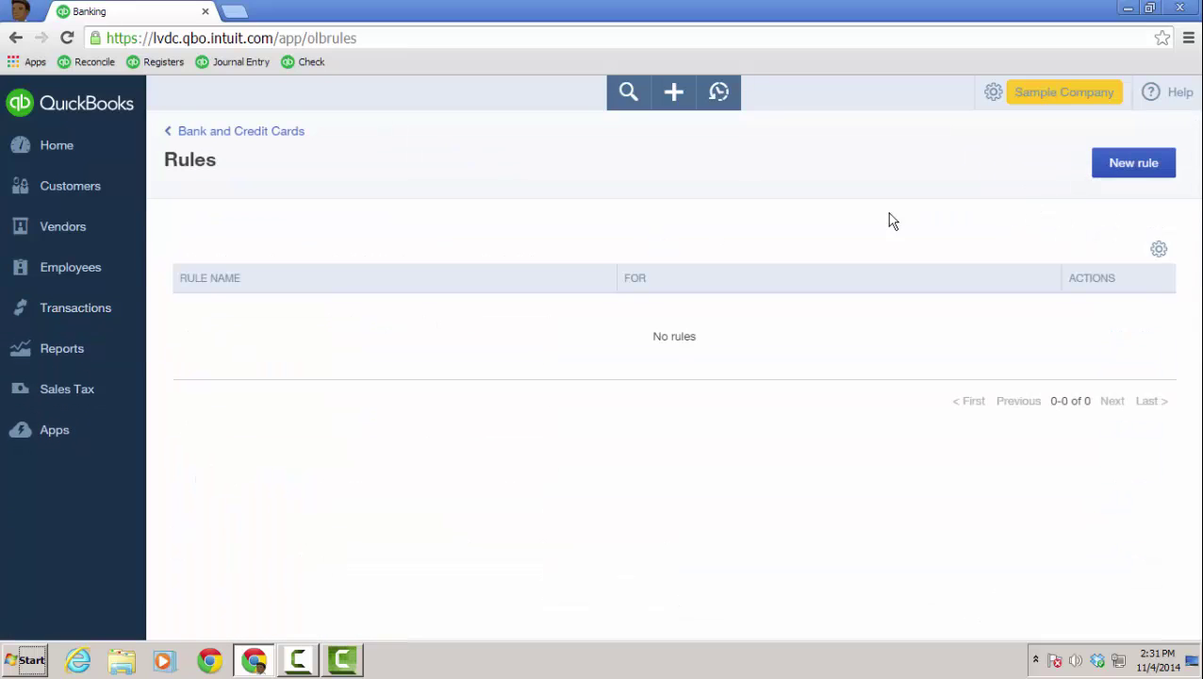
click(1141, 168)
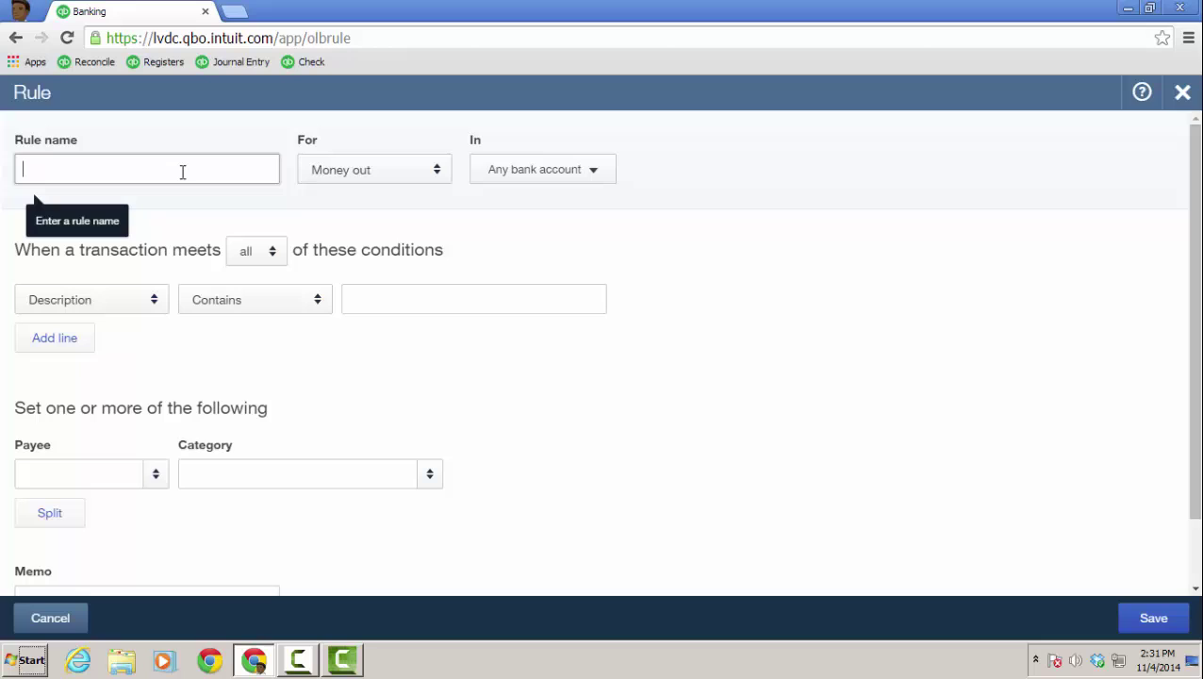
text(A Rental)
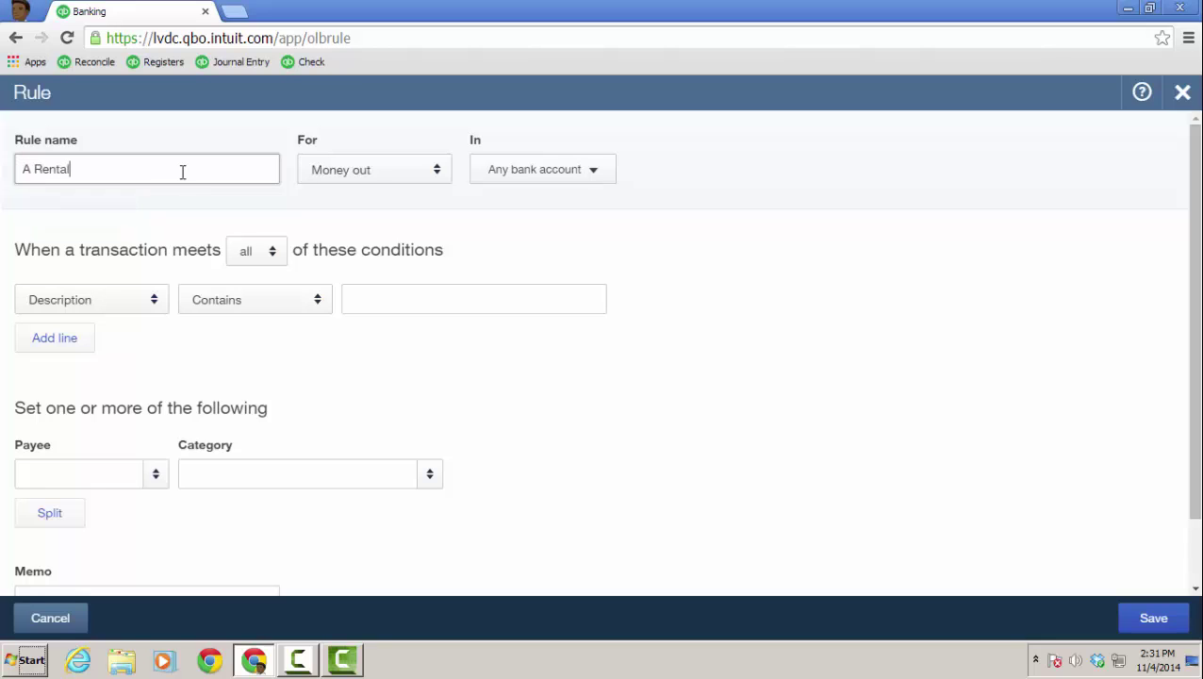
click(437, 180)
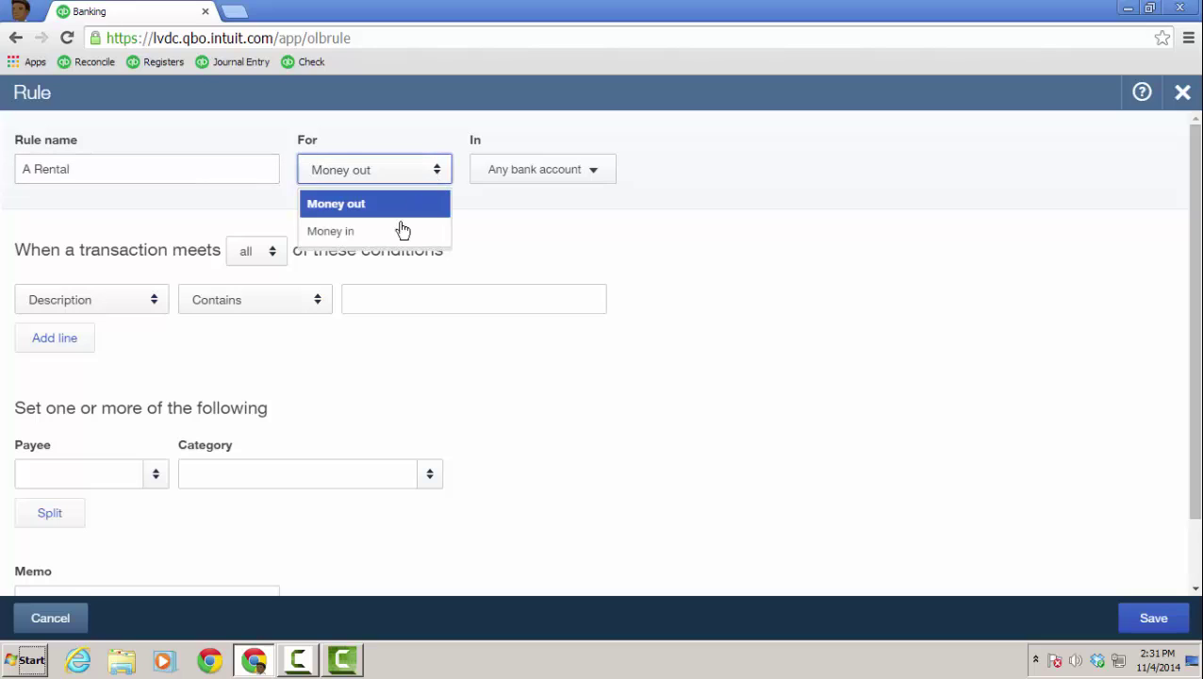
click(397, 211)
click(604, 181)
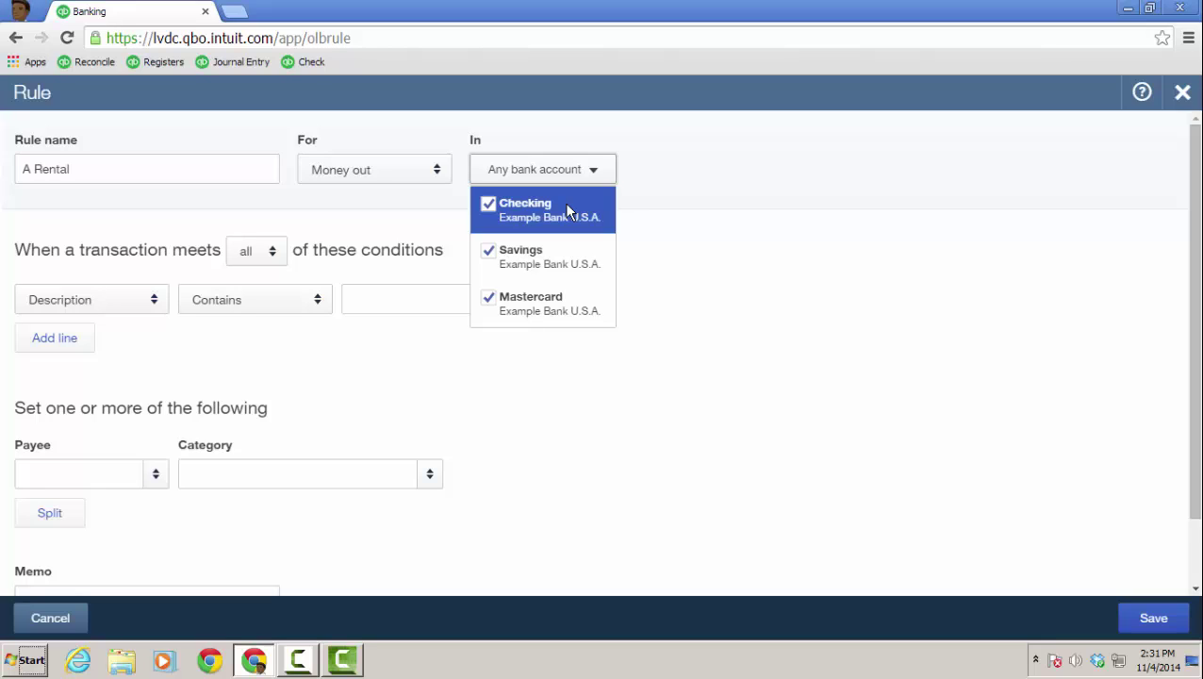
click(668, 169)
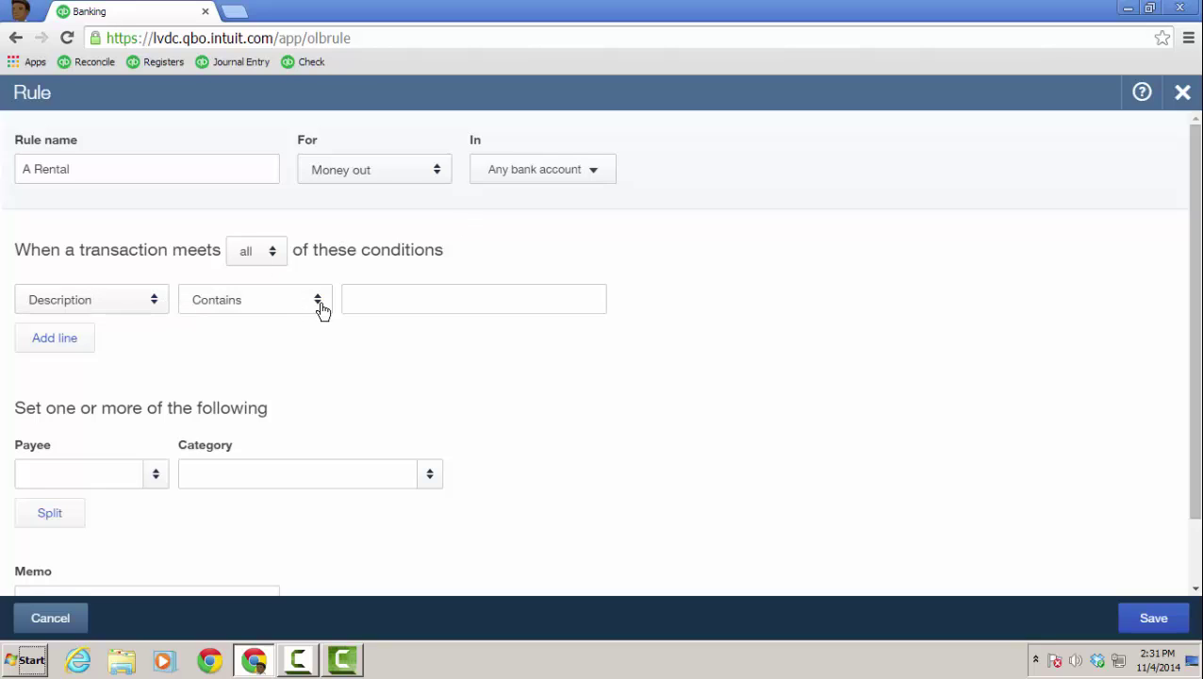
- Set the rule's first condition to Description Contains Rental and view the all/any condition options
click(365, 300)
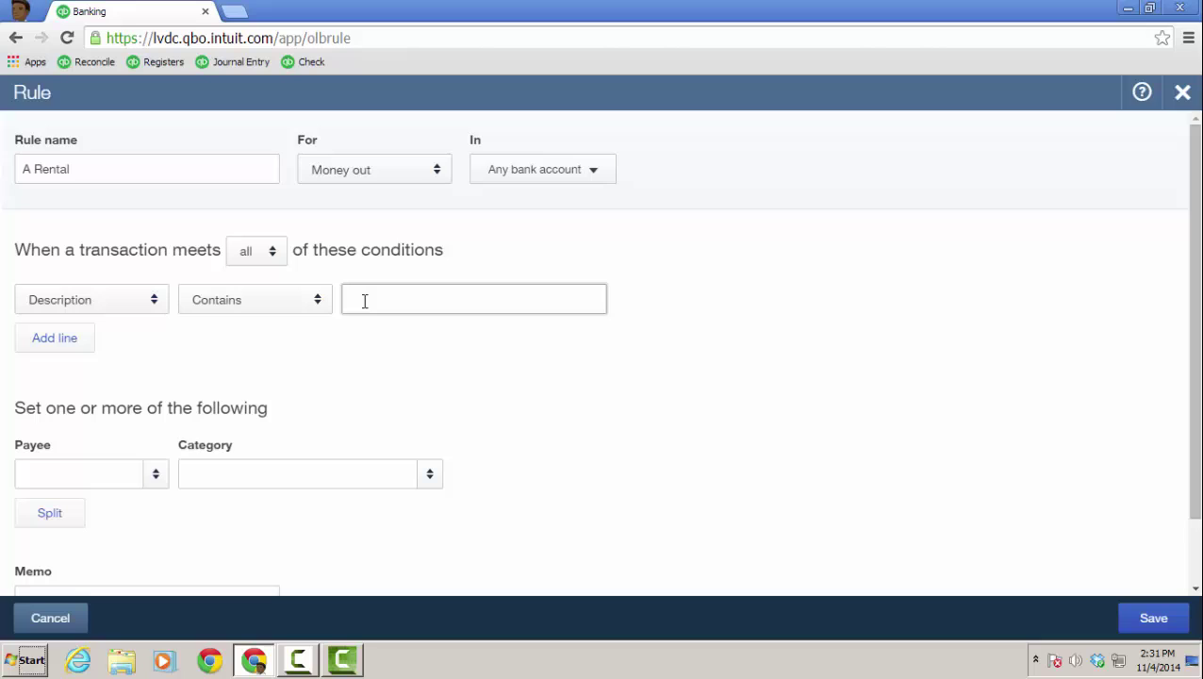
text(Rental)
click(281, 263)
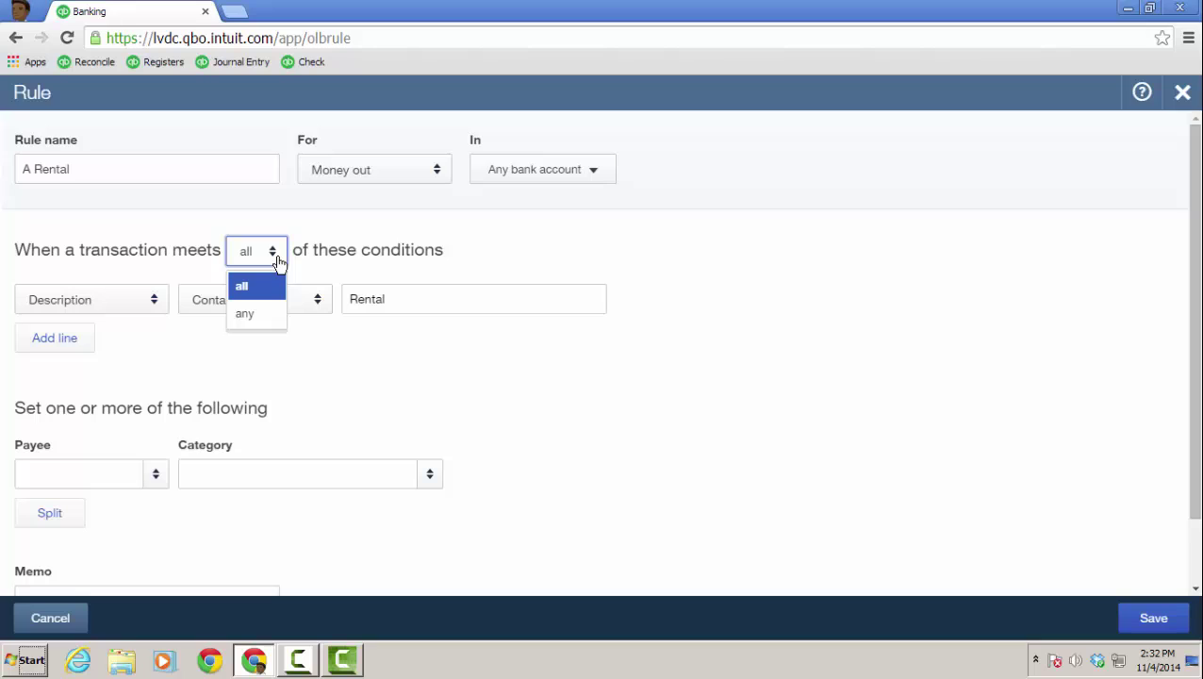
- Add a second condition, Description Contains Mugs, and make the rule apply when any of the conditions is met
click(66, 341)
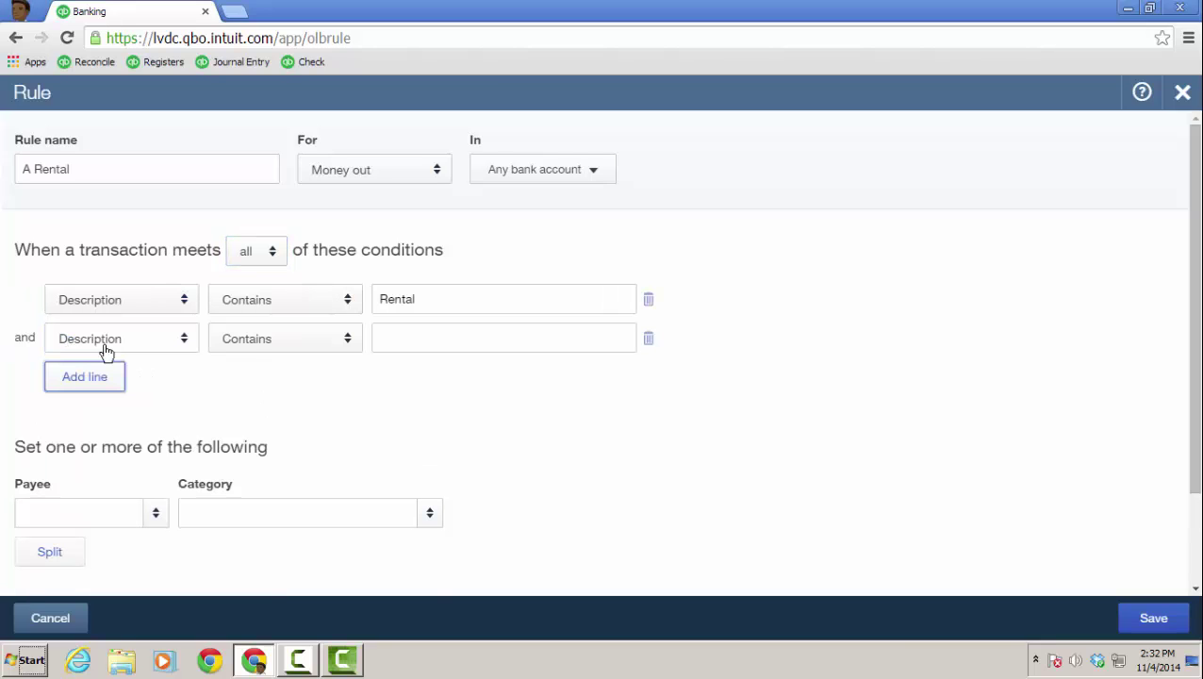
click(447, 339)
text(Mu)
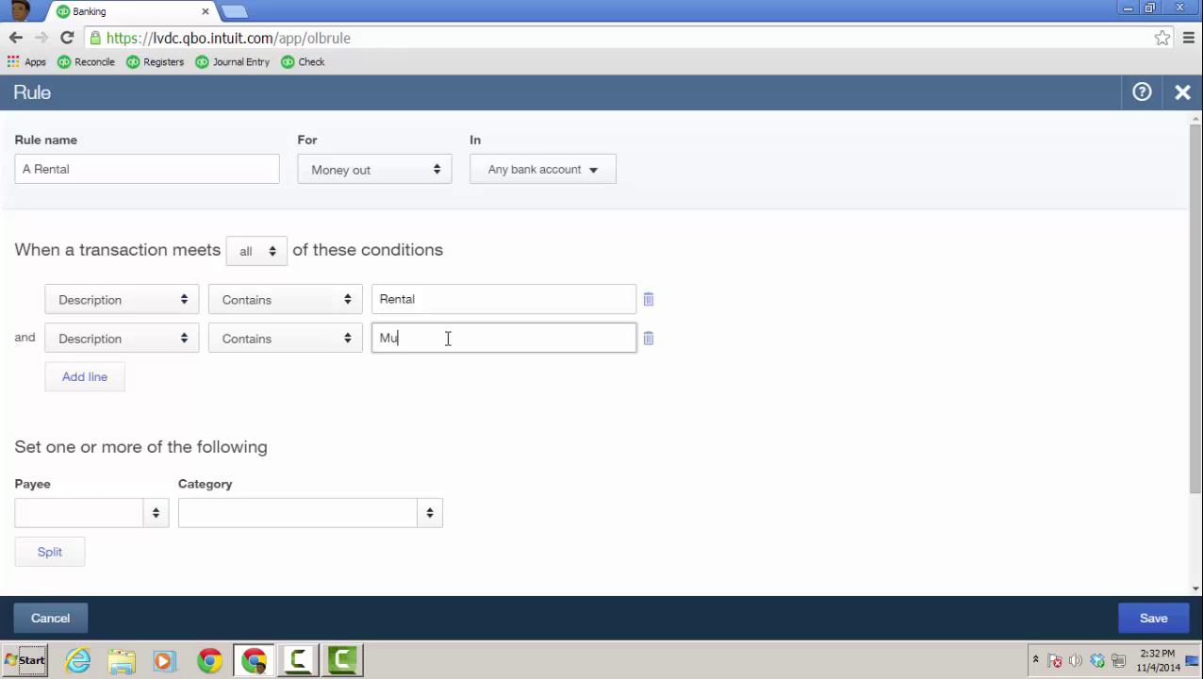
text(gs)
click(270, 257)
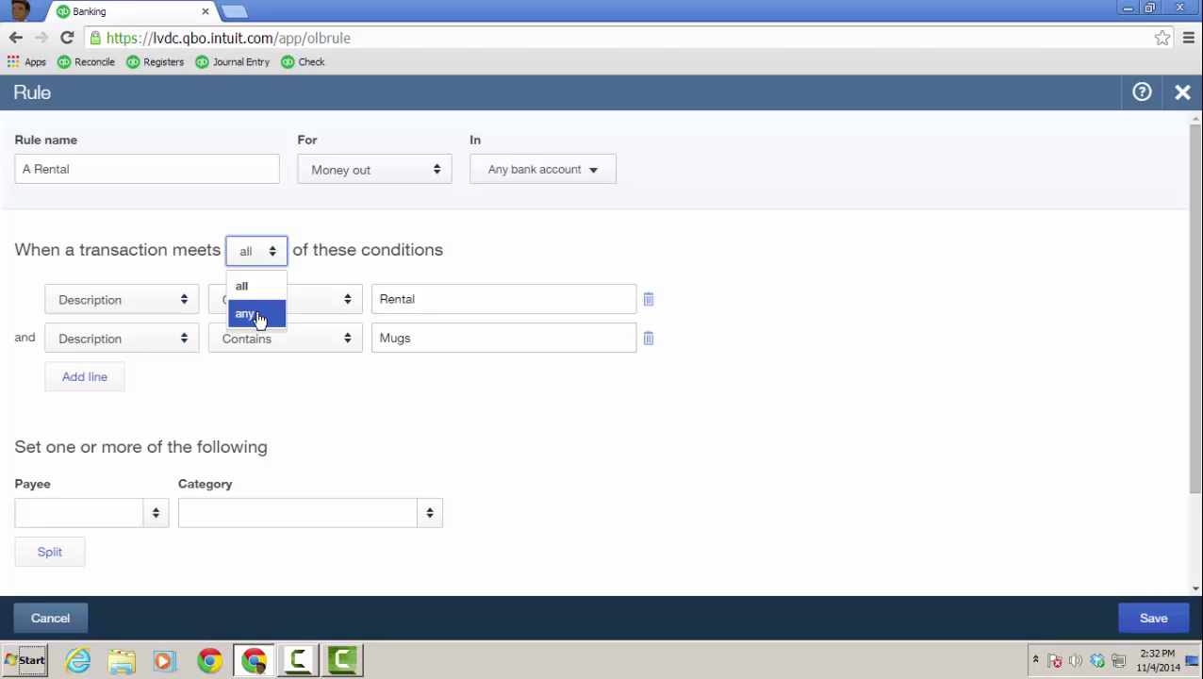
click(256, 317)
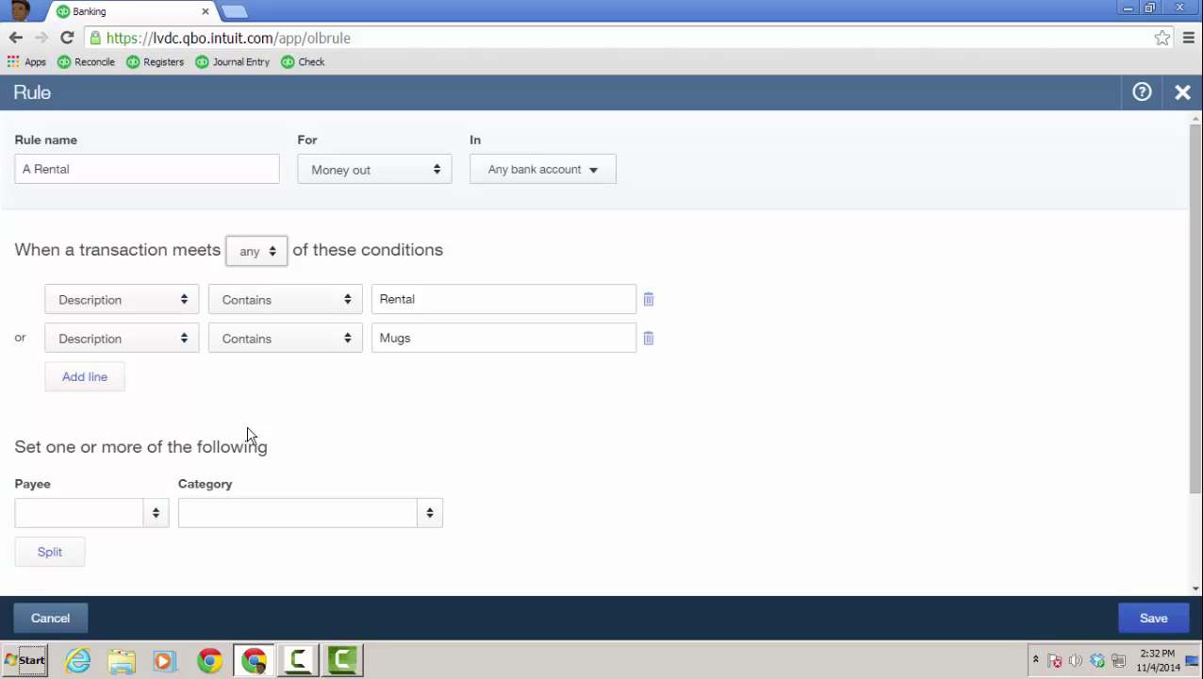
- Set the rule's payee to Bob's Burger Joint and its category to Advertising, save the rule and dismiss the notice
click(157, 515)
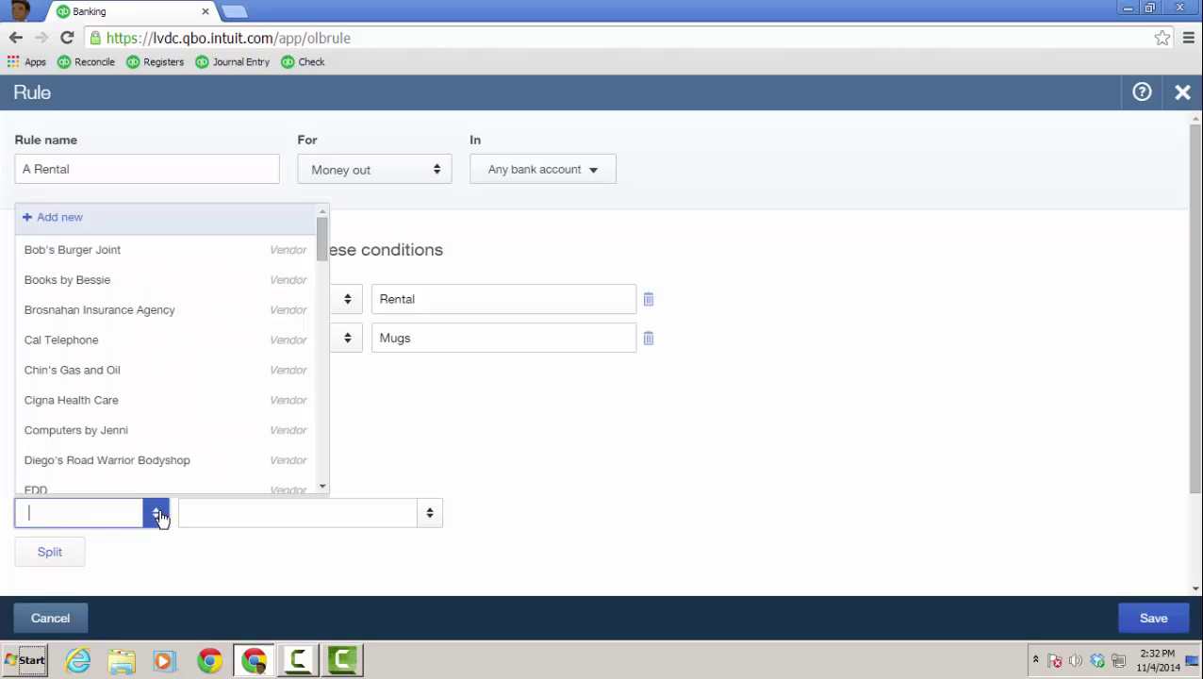
click(183, 260)
click(429, 523)
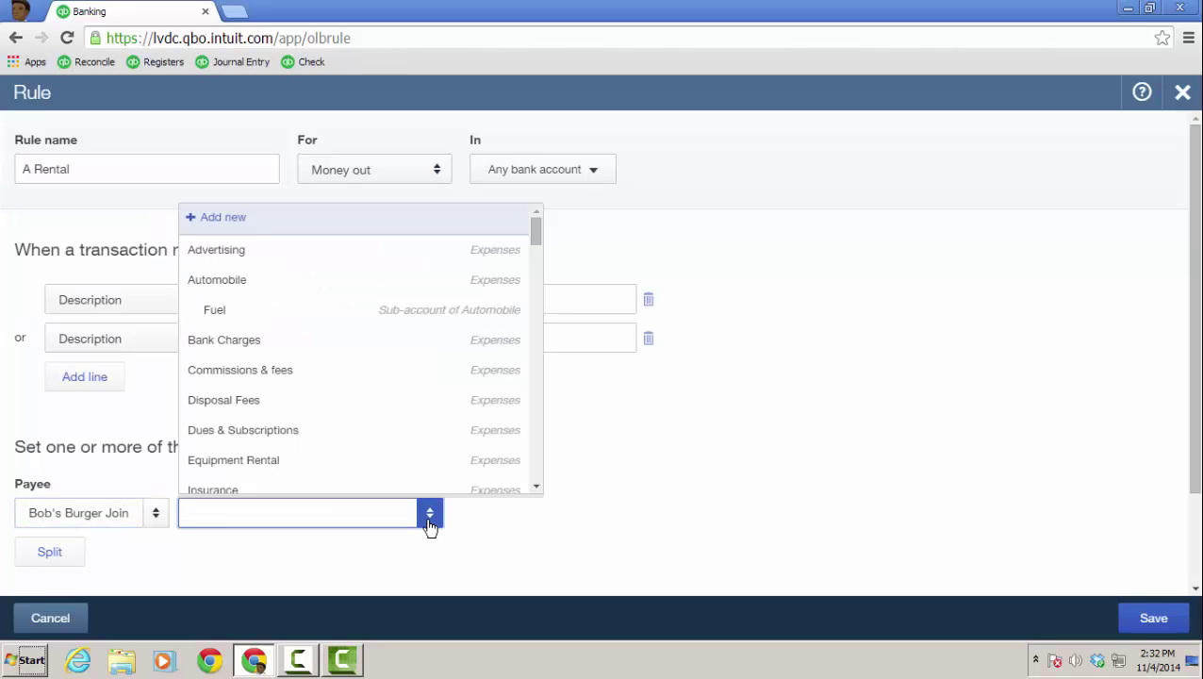
click(504, 256)
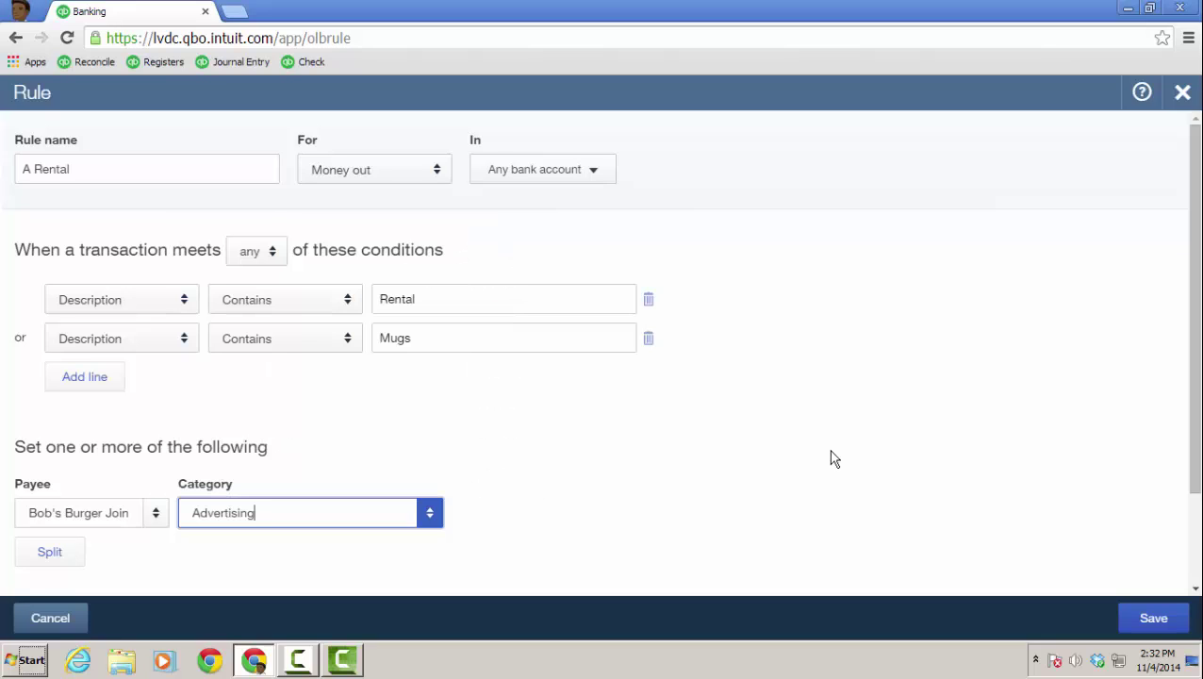
click(1152, 621)
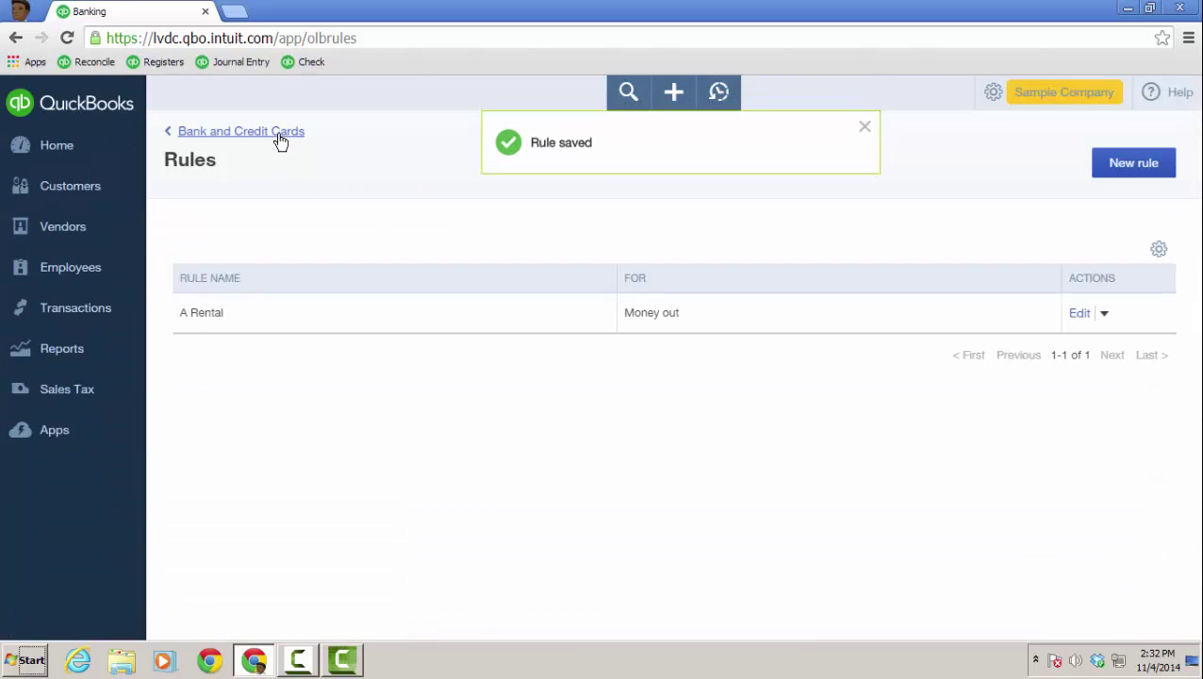
click(864, 128)
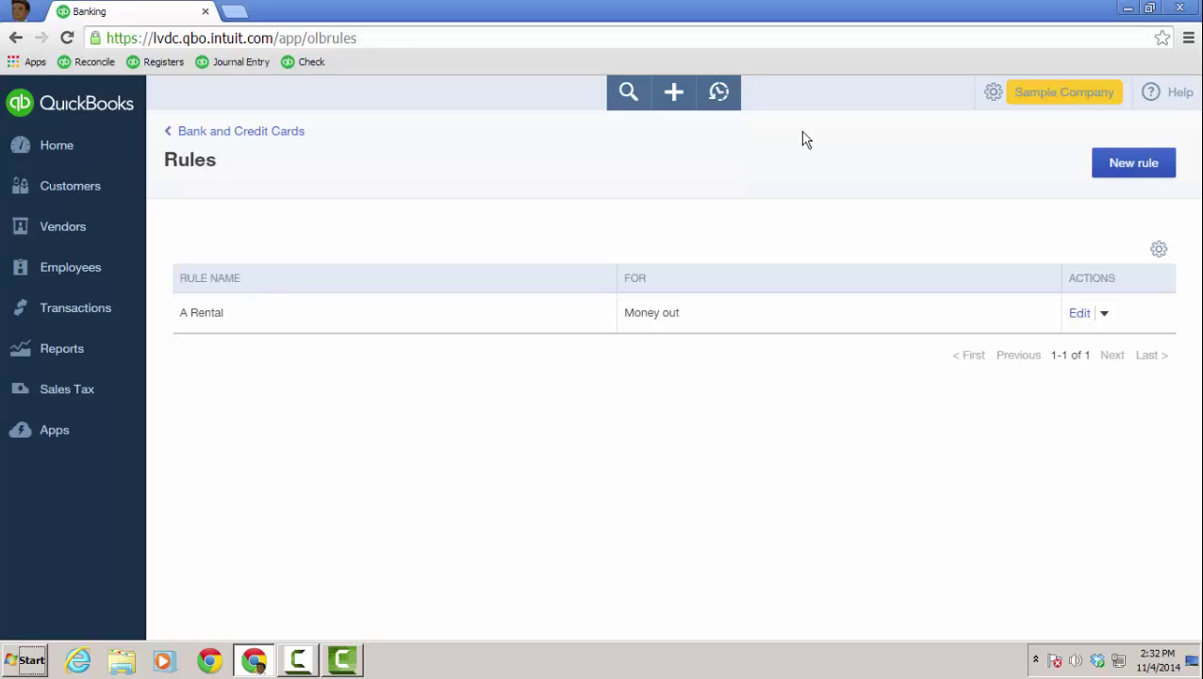
- Return to Bank and Credit Cards and examine how the rule filled in the $1,200.00 A Rental transaction
click(299, 138)
scroll(824, 447, down, 3)
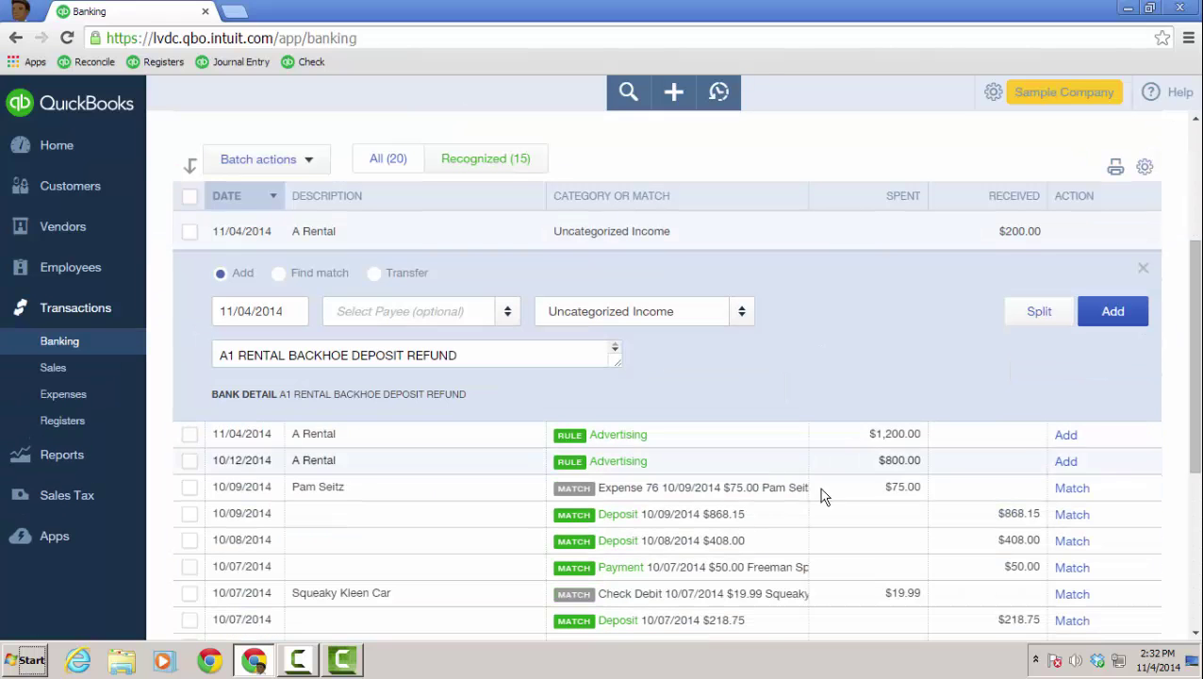
scroll(483, 363, down, 1)
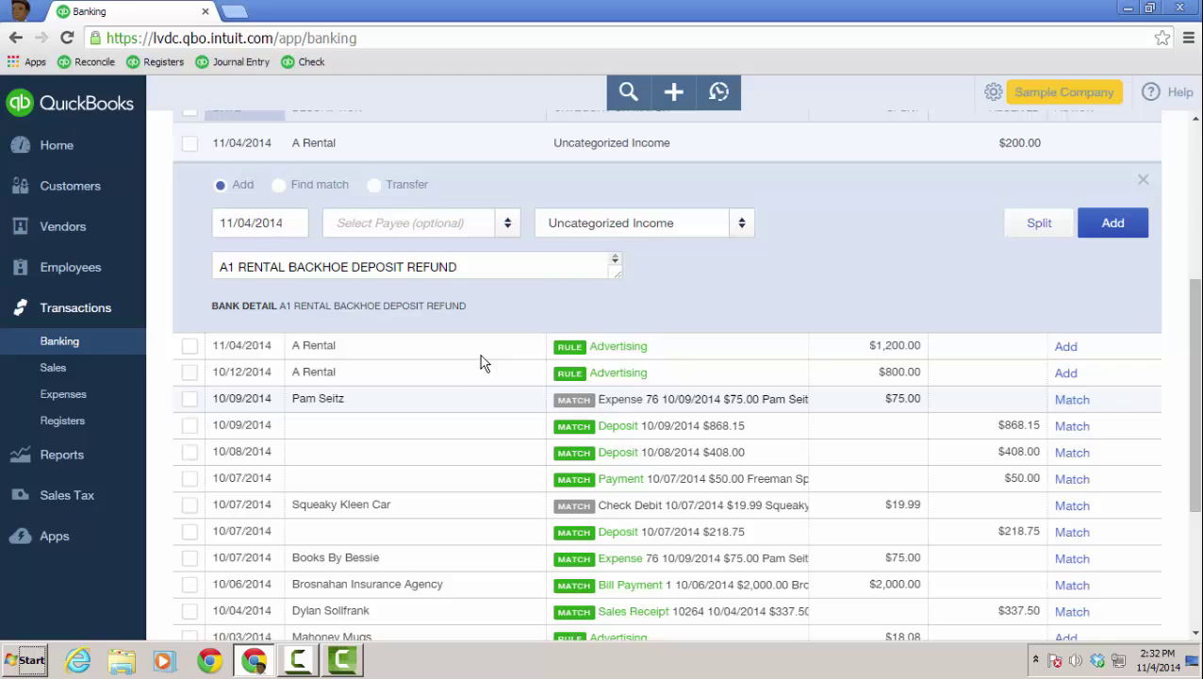
click(1141, 180)
scroll(339, 242, up, 1)
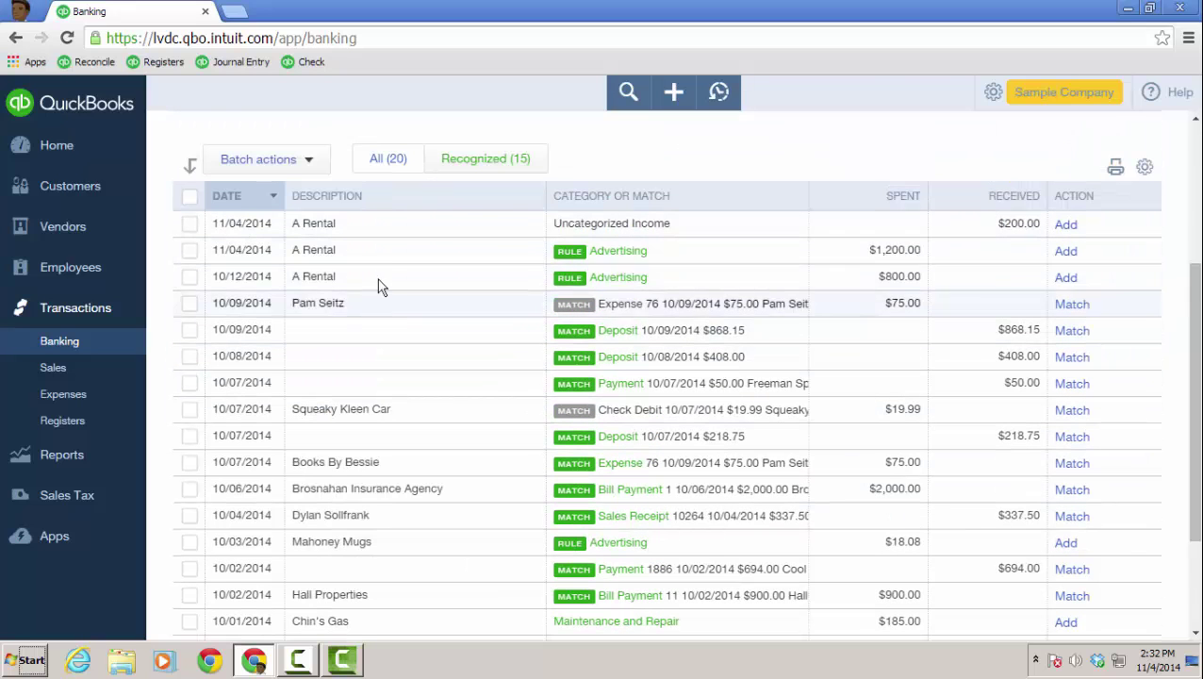
click(393, 253)
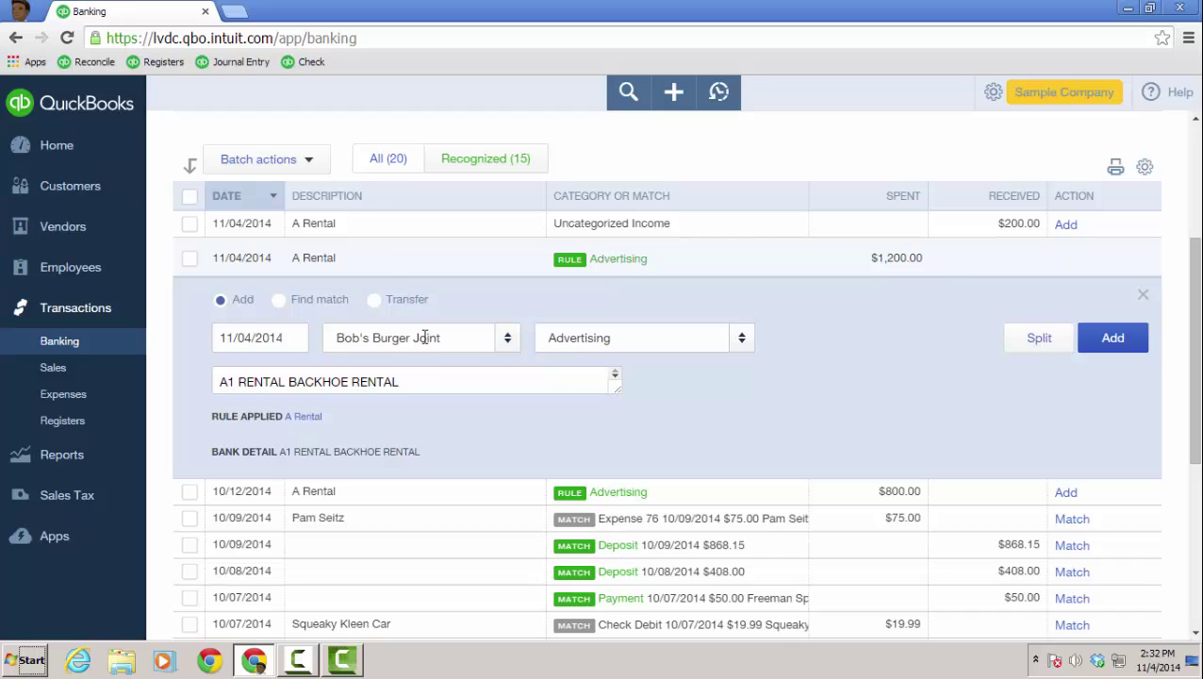
click(1142, 295)
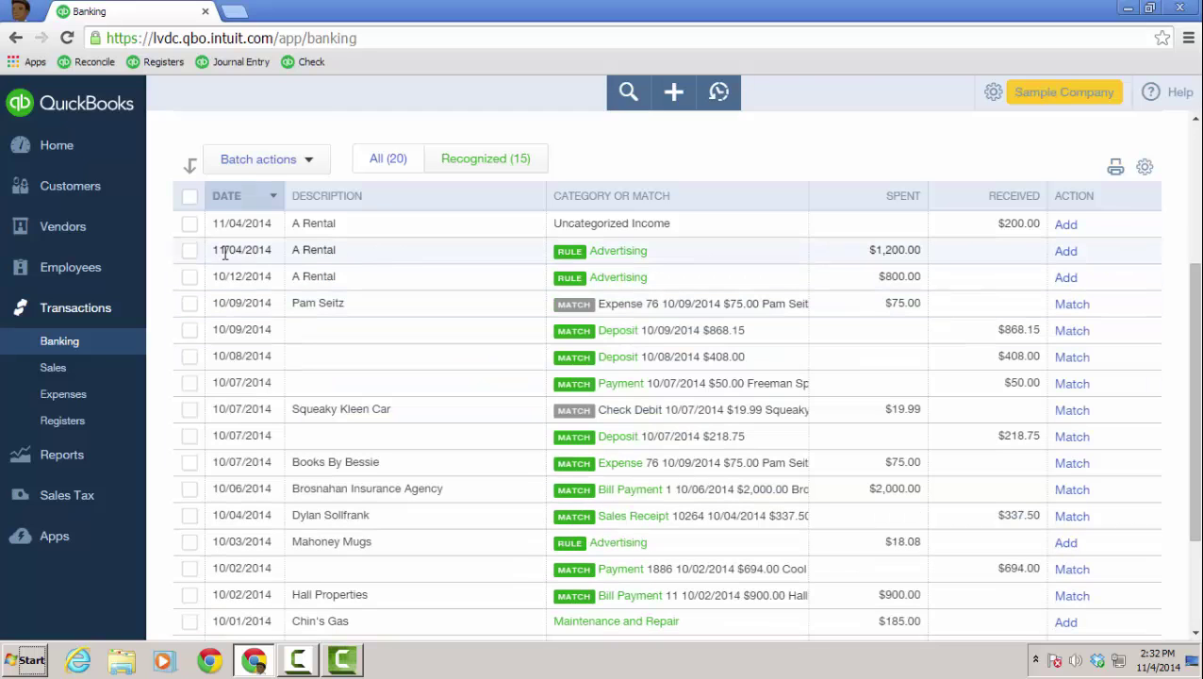
- Select the $1,200.00 and $800.00 A Rental entries, check and select the Mahoney Mugs entry, and process all three as a batch
click(190, 250)
click(190, 277)
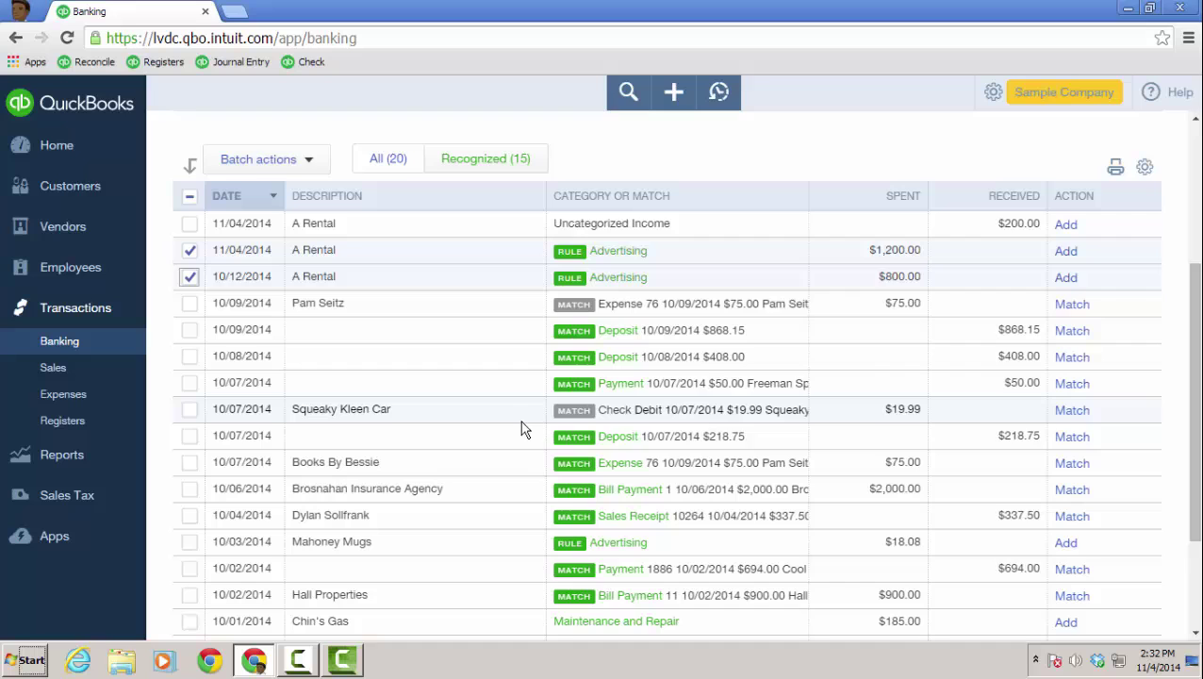
scroll(522, 433, down, 3)
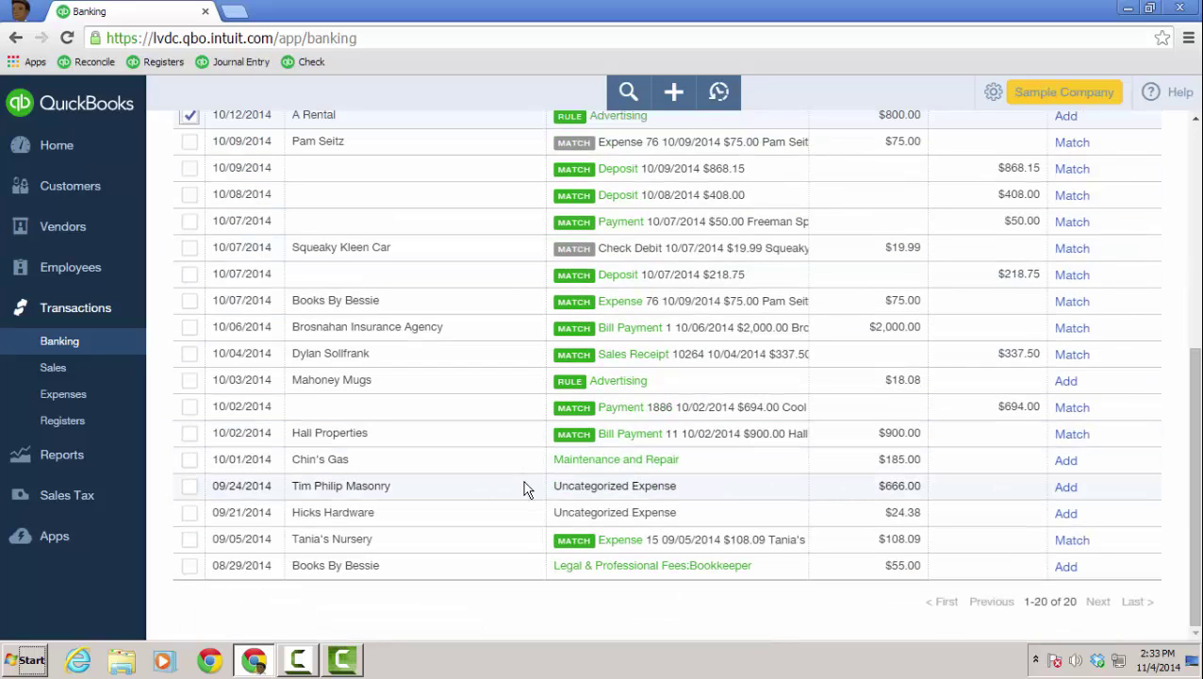
click(417, 382)
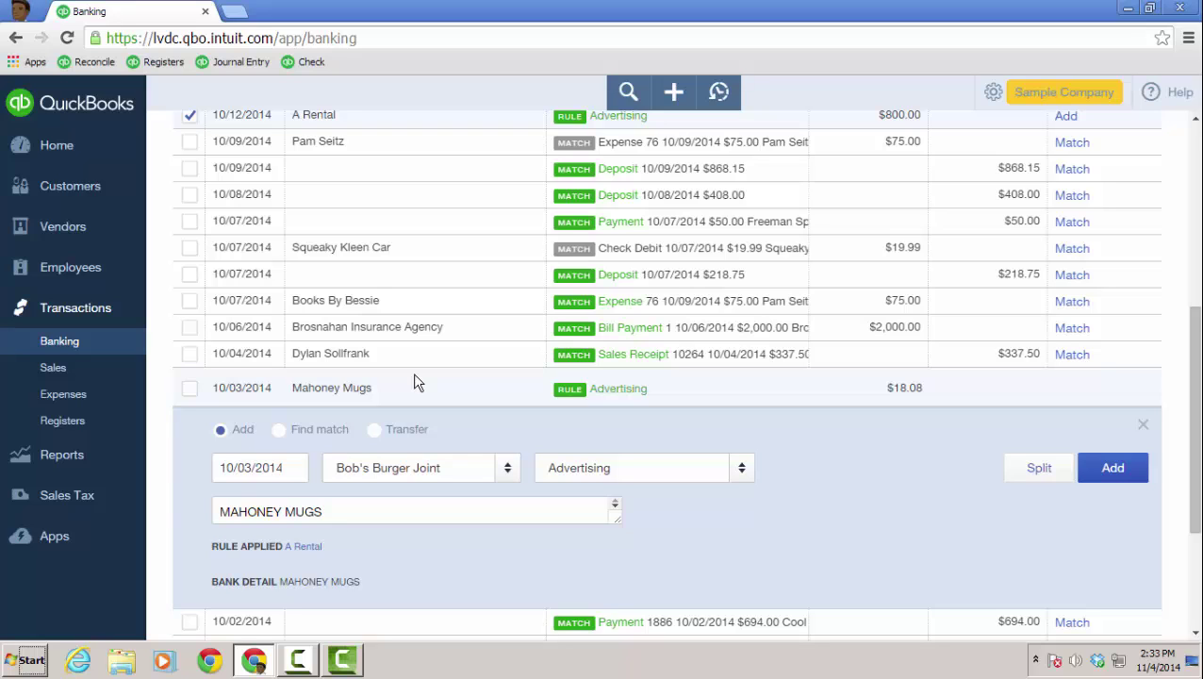
click(1143, 425)
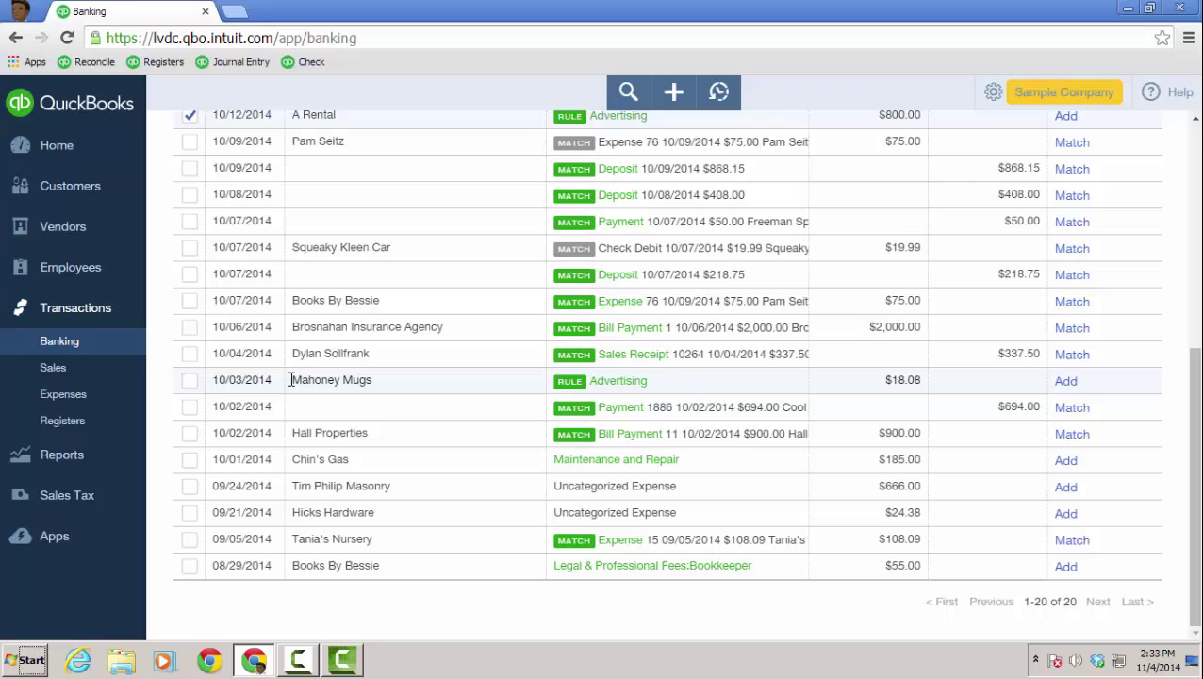
click(189, 382)
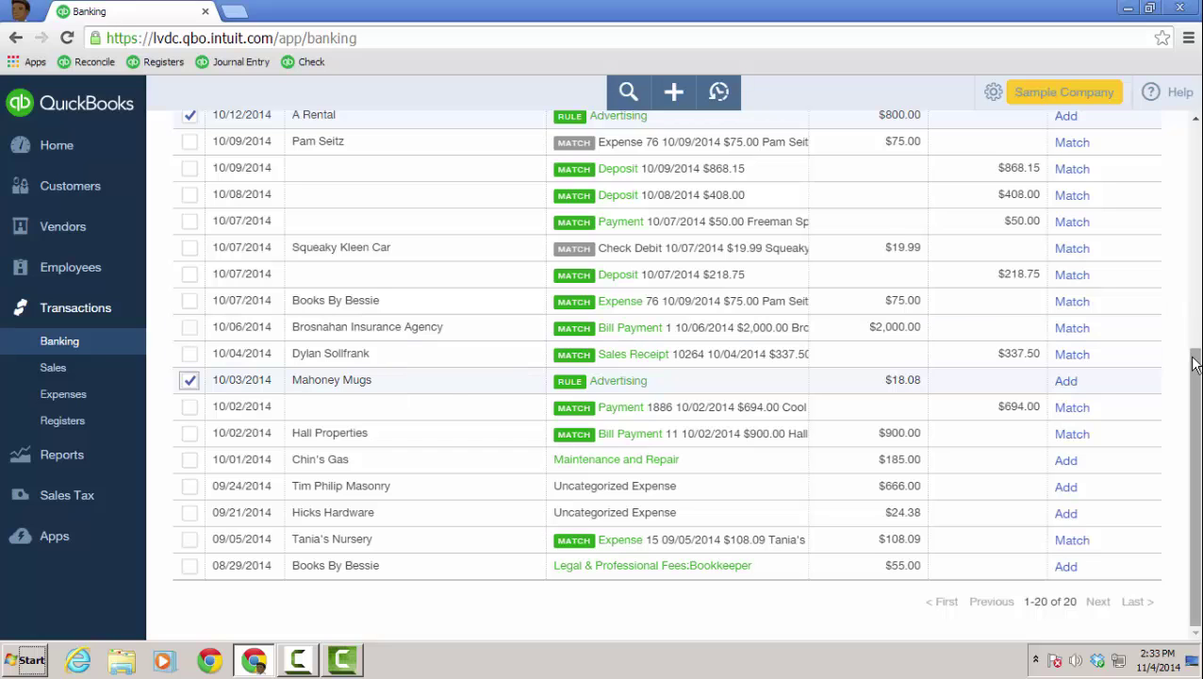
scroll(660, 377, up, 2)
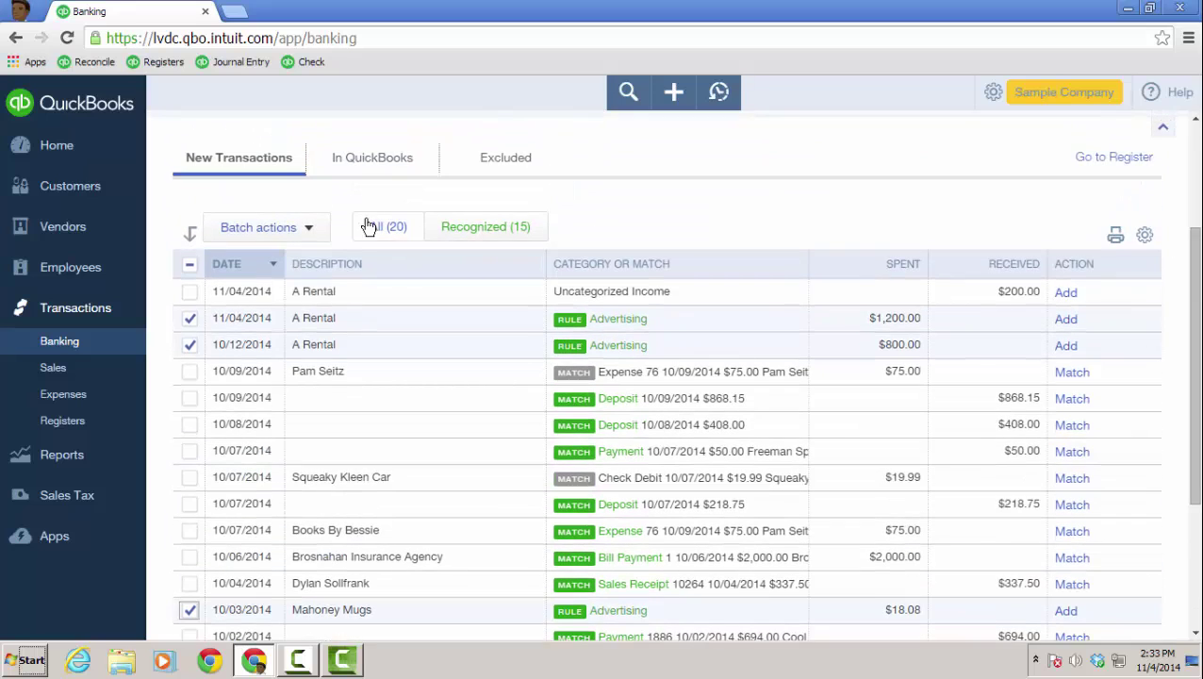
click(307, 229)
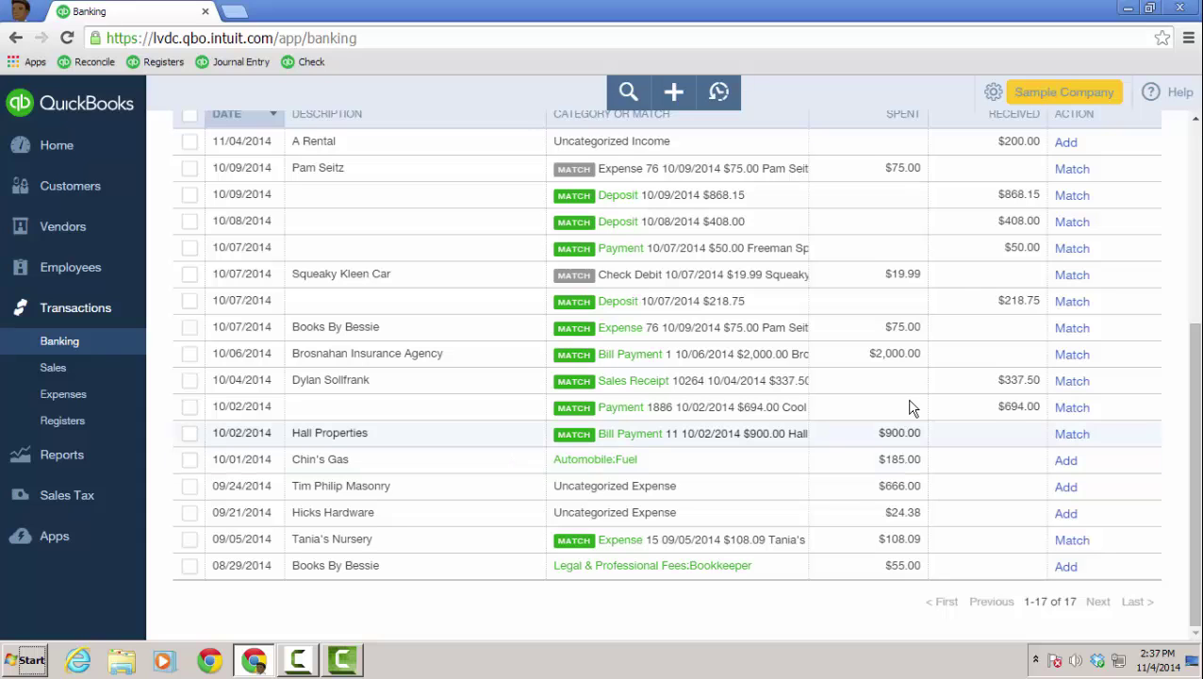
- Open the bank rules management page and create a new rule named chins
drag(1194, 343, 1194, 141)
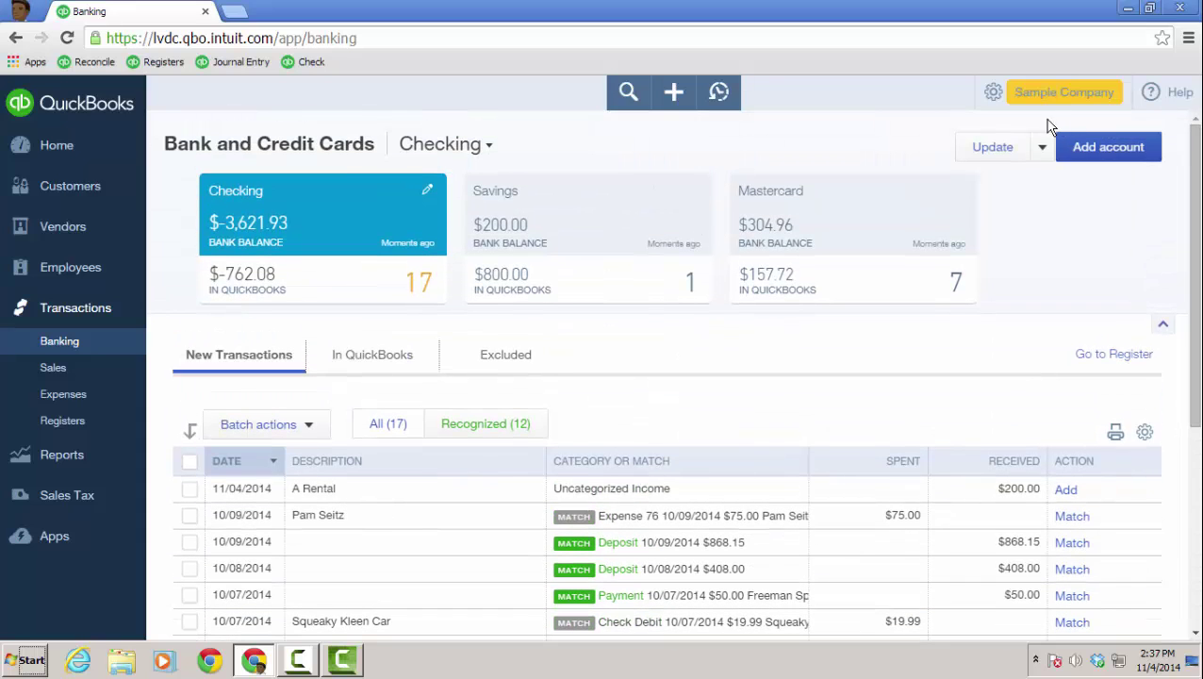
click(1041, 148)
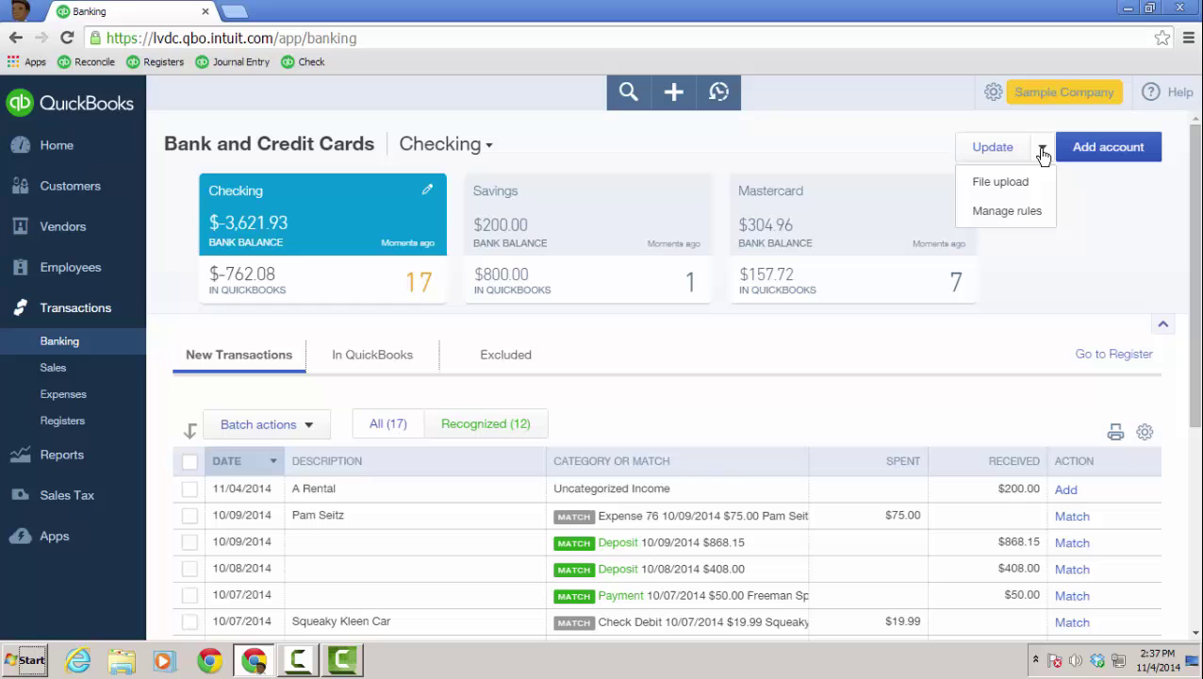
click(1023, 216)
click(1134, 163)
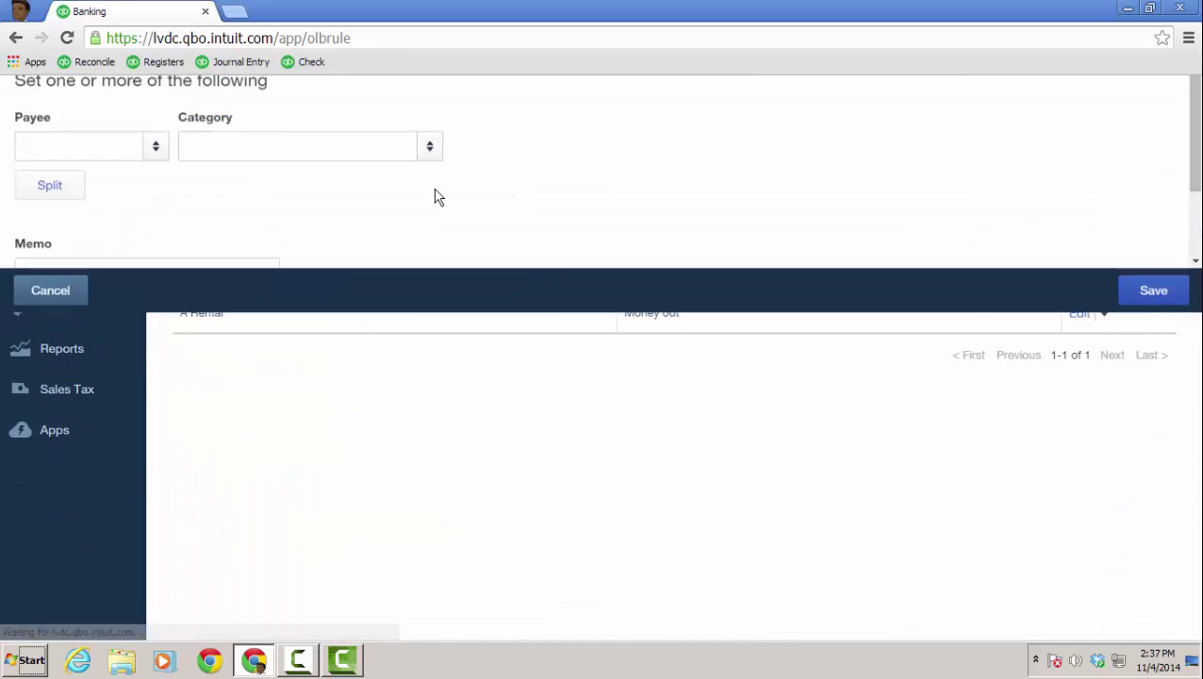
text(chins)
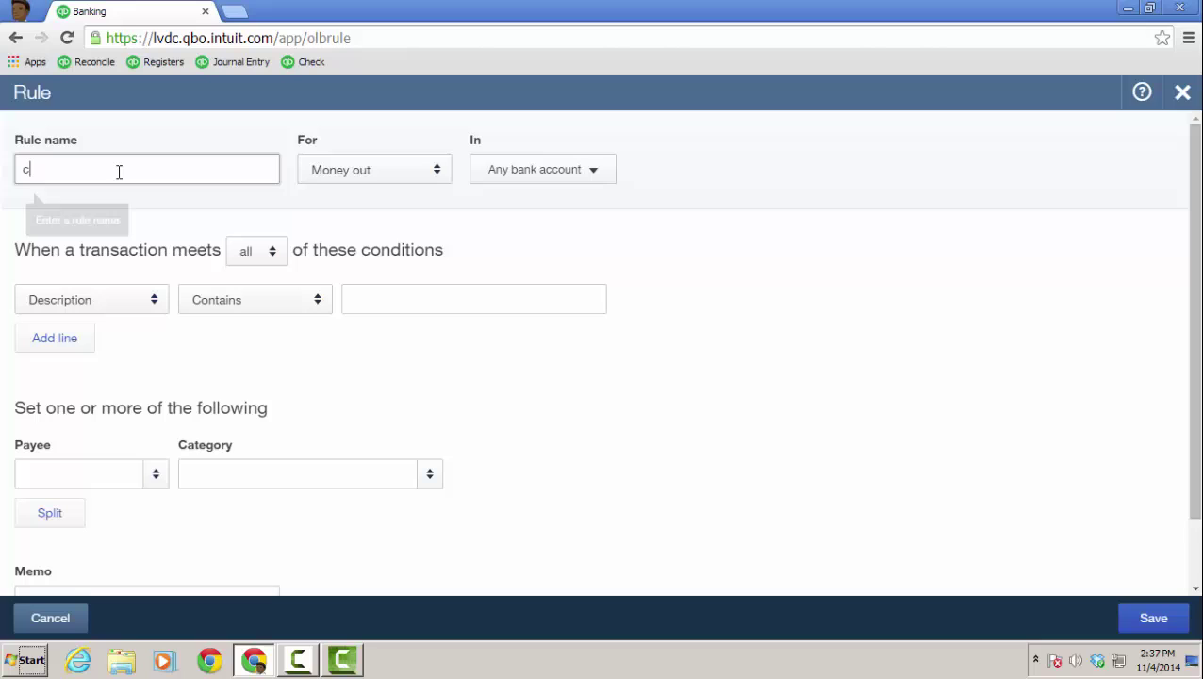
- Set the rule's condition to Amount Is greater than 100
click(149, 303)
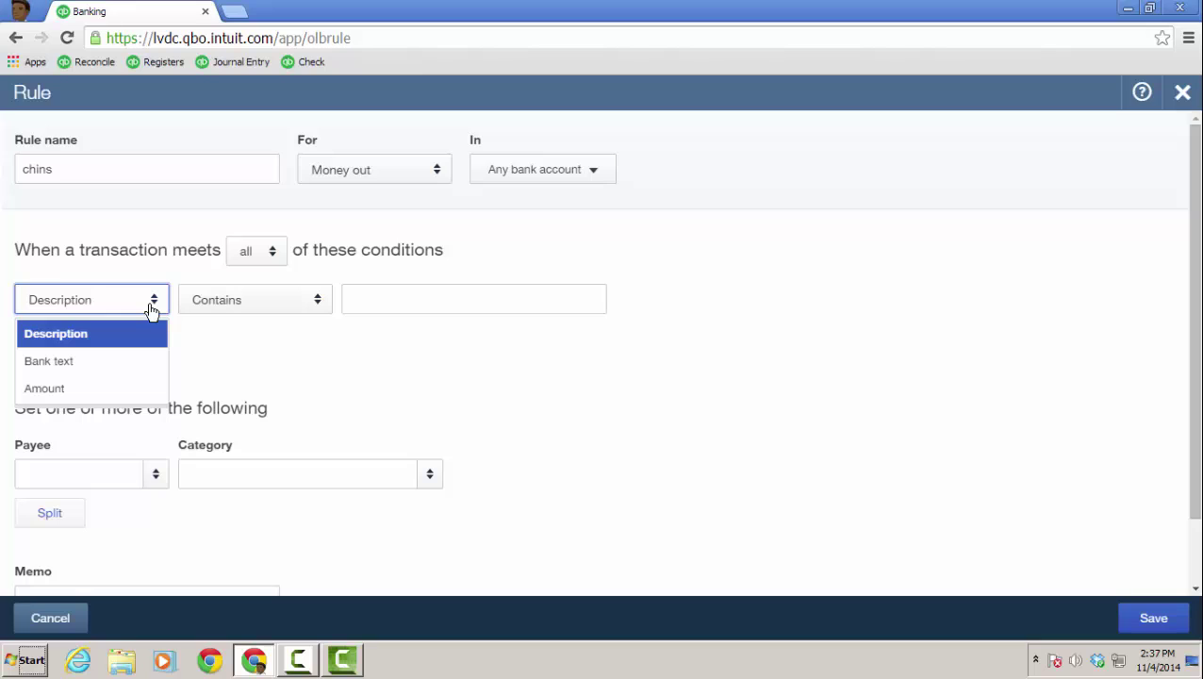
click(102, 388)
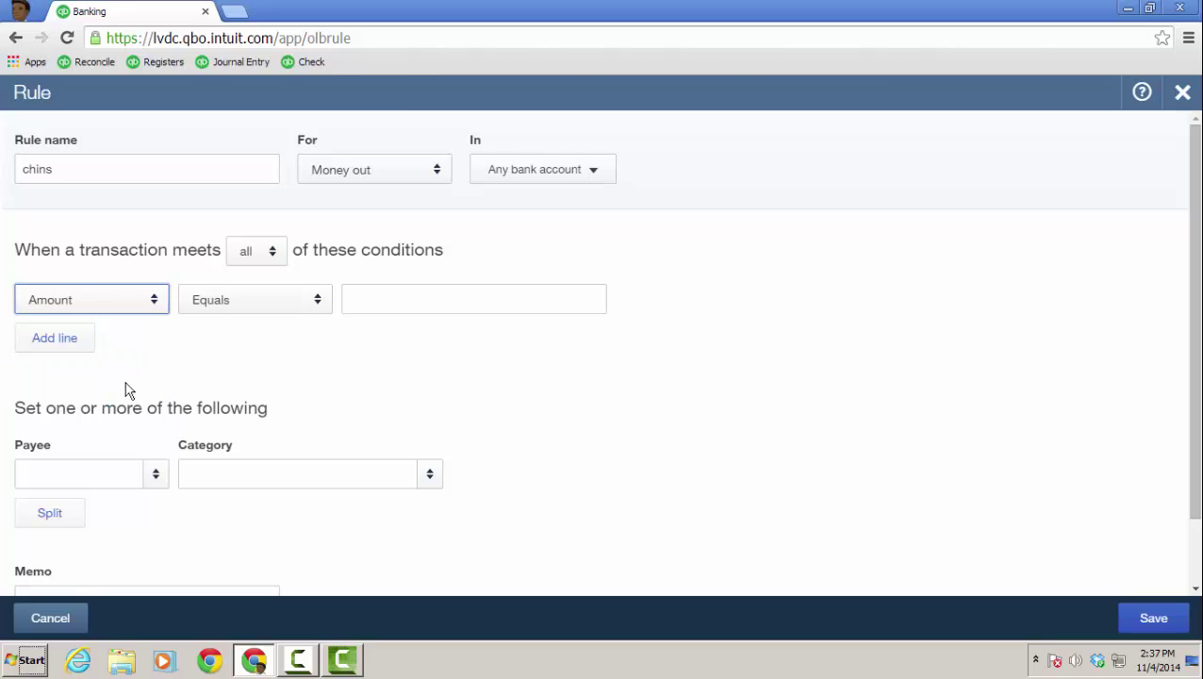
click(316, 311)
click(303, 357)
click(380, 299)
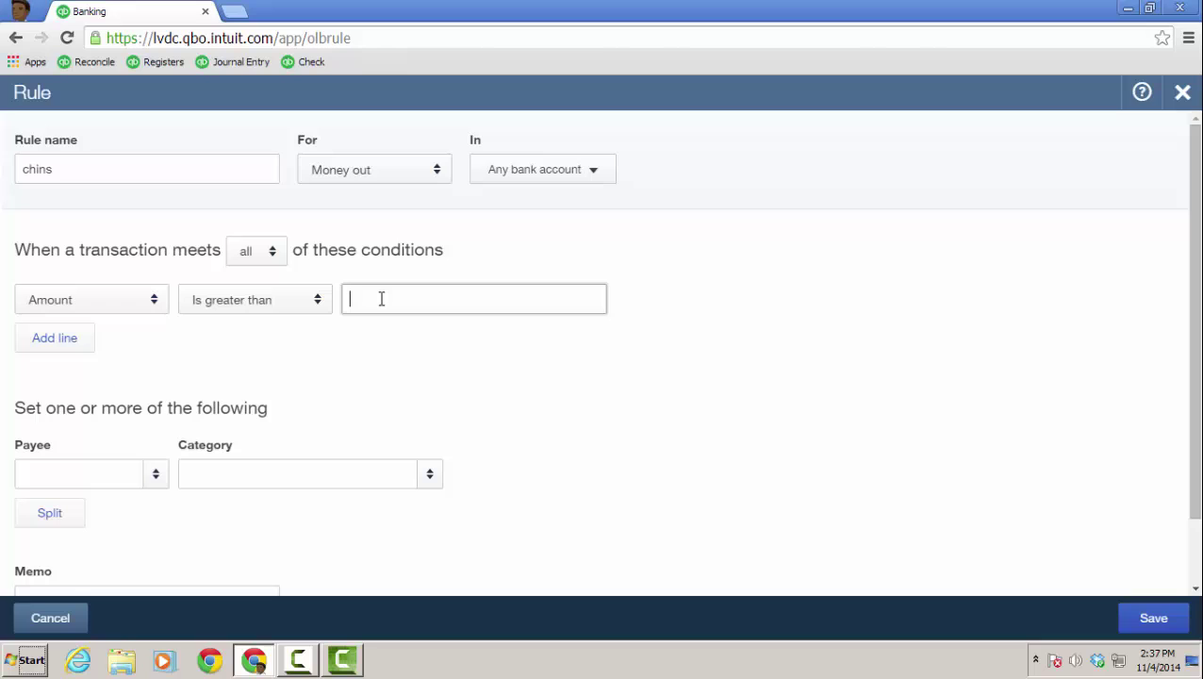
text(100)
- Assign payee Chin's Gas and Oil and category Automobile:Maintenance & Repair to the rule, and save it
click(155, 479)
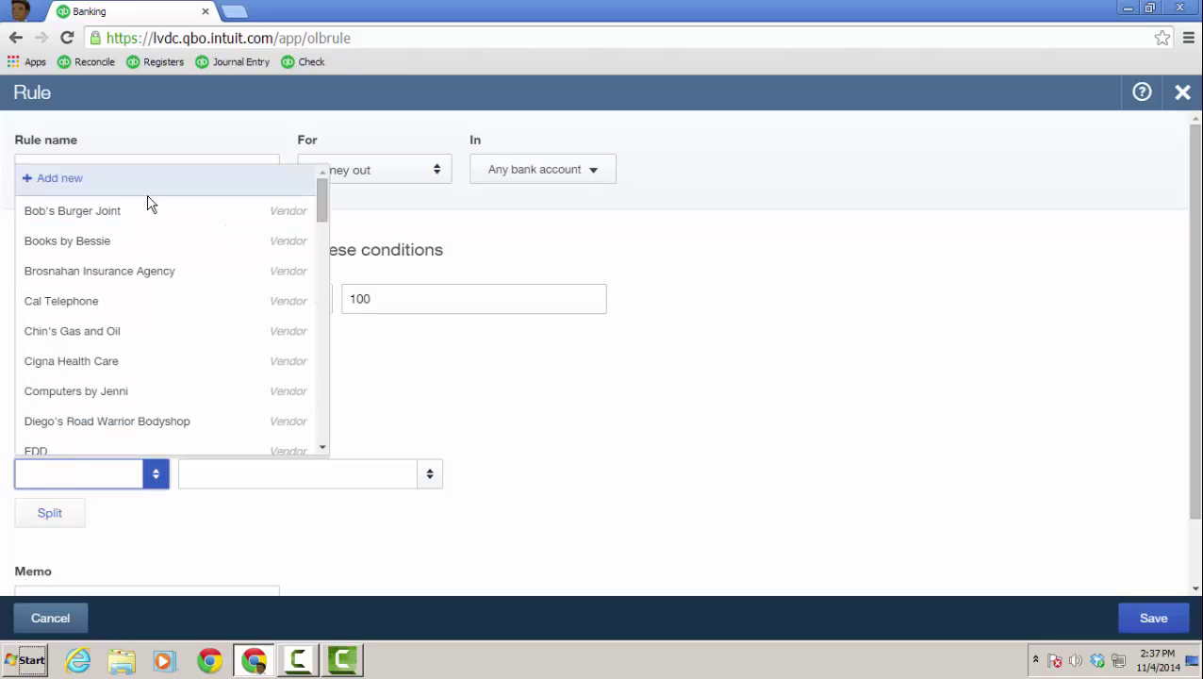
click(121, 334)
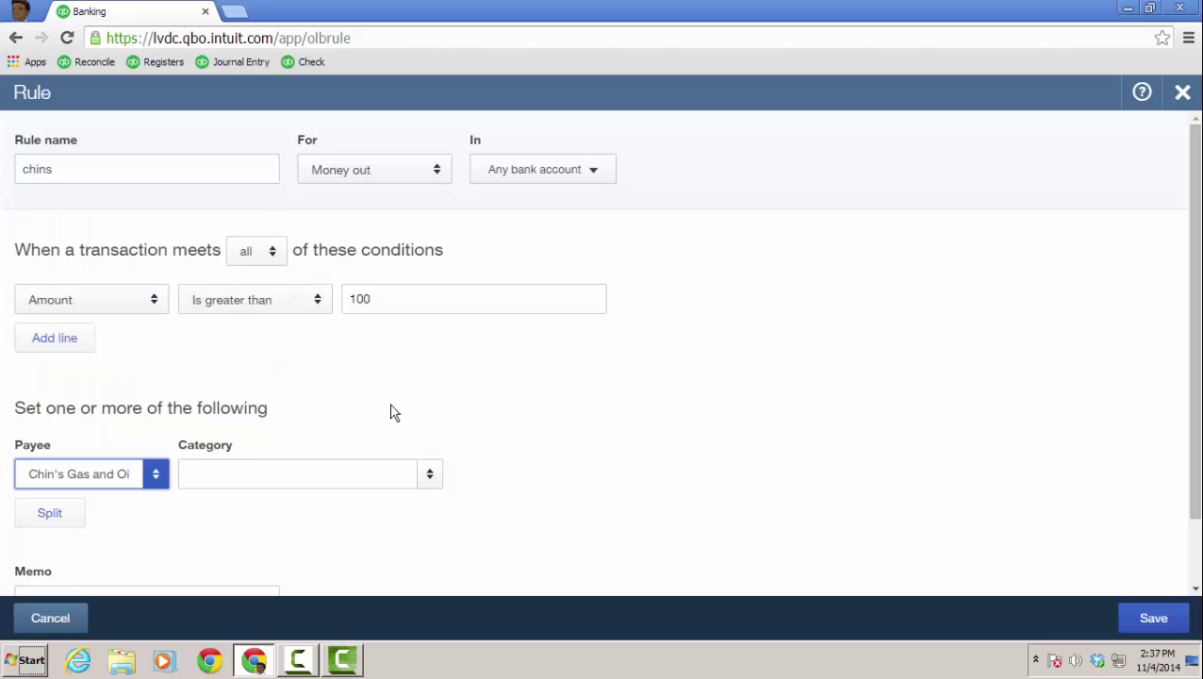
click(434, 488)
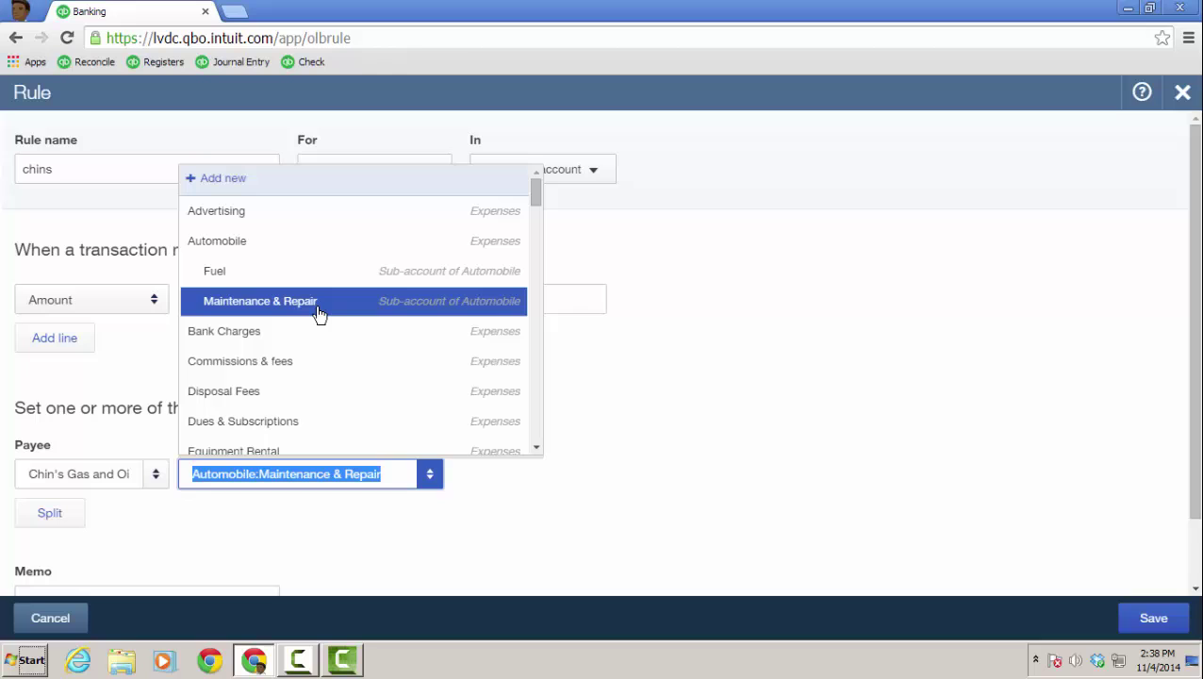
click(318, 306)
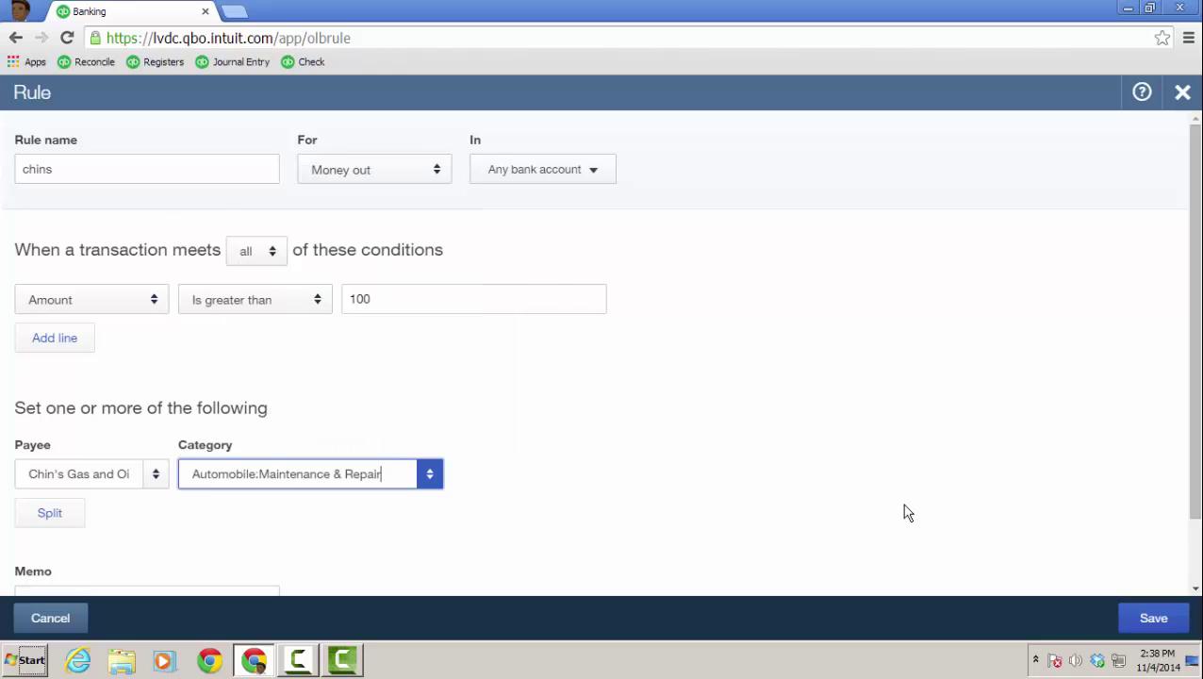
click(1162, 625)
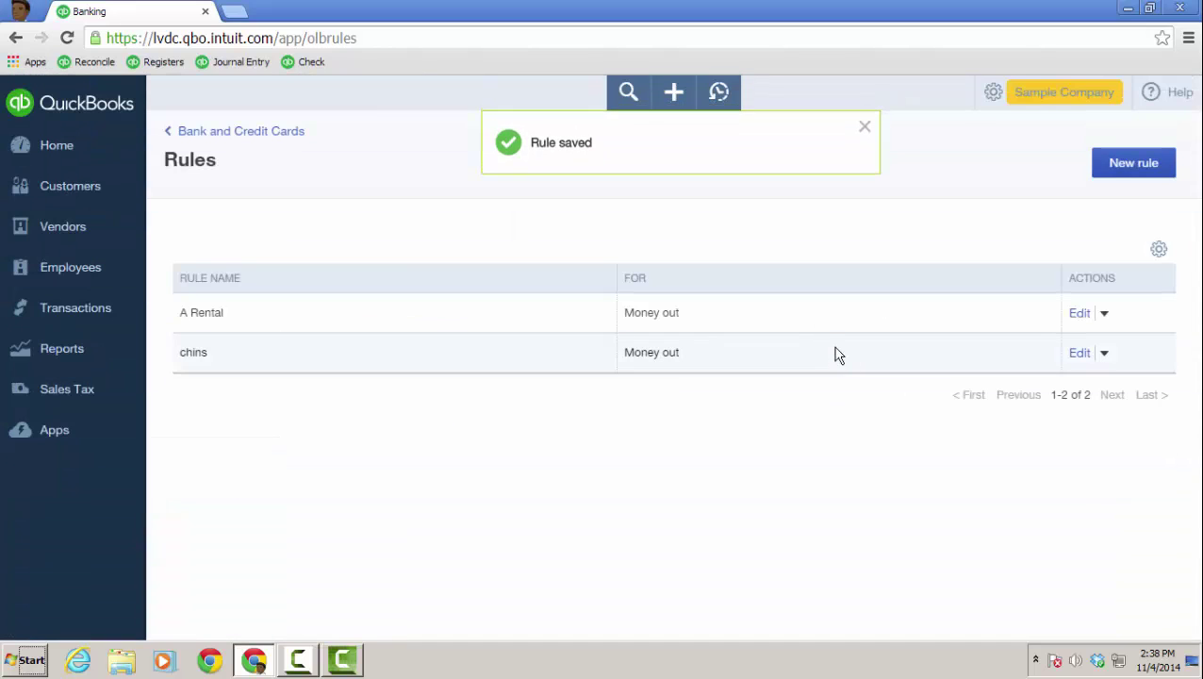
- Return to Bank and Credit Cards, collapse the expanded A Rental entry and check which new transactions the chins rule categorizes
click(268, 140)
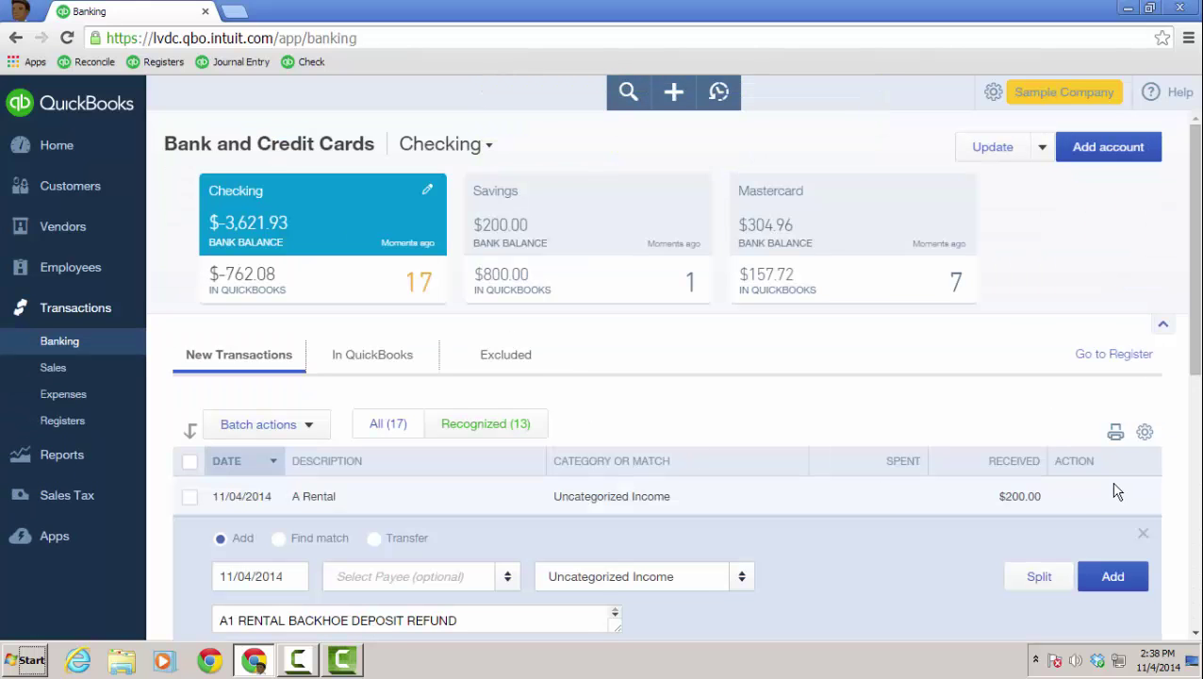
click(1142, 534)
scroll(706, 501, down, 4)
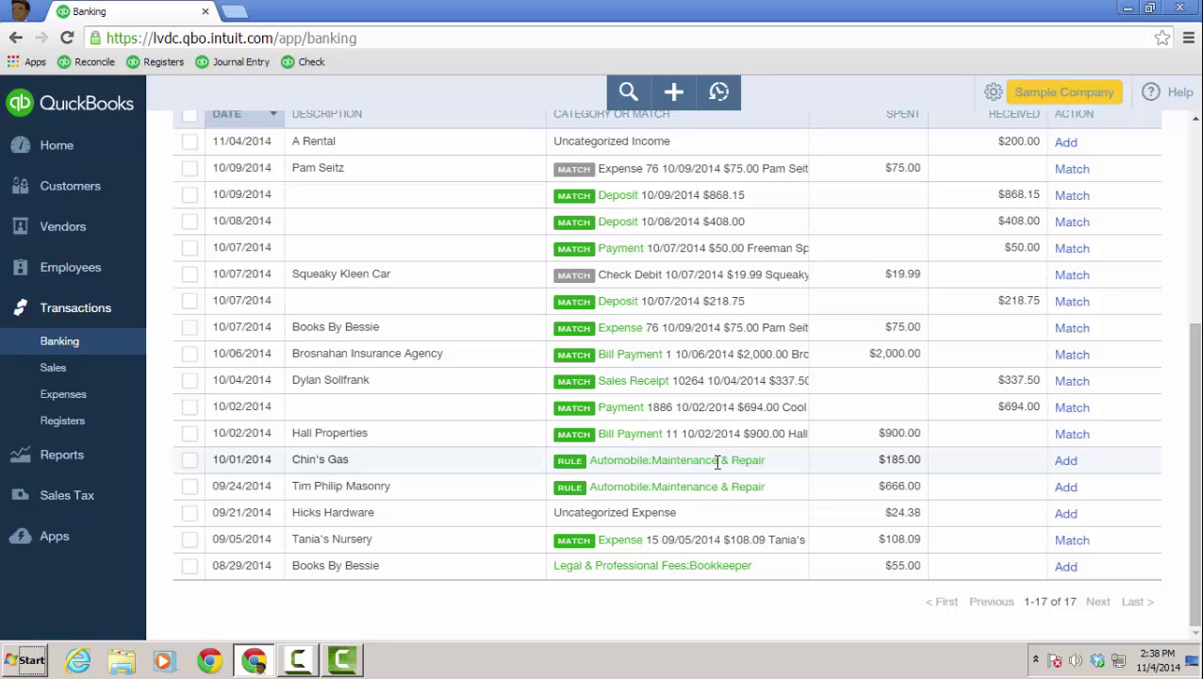
scroll(830, 440, up, 4)
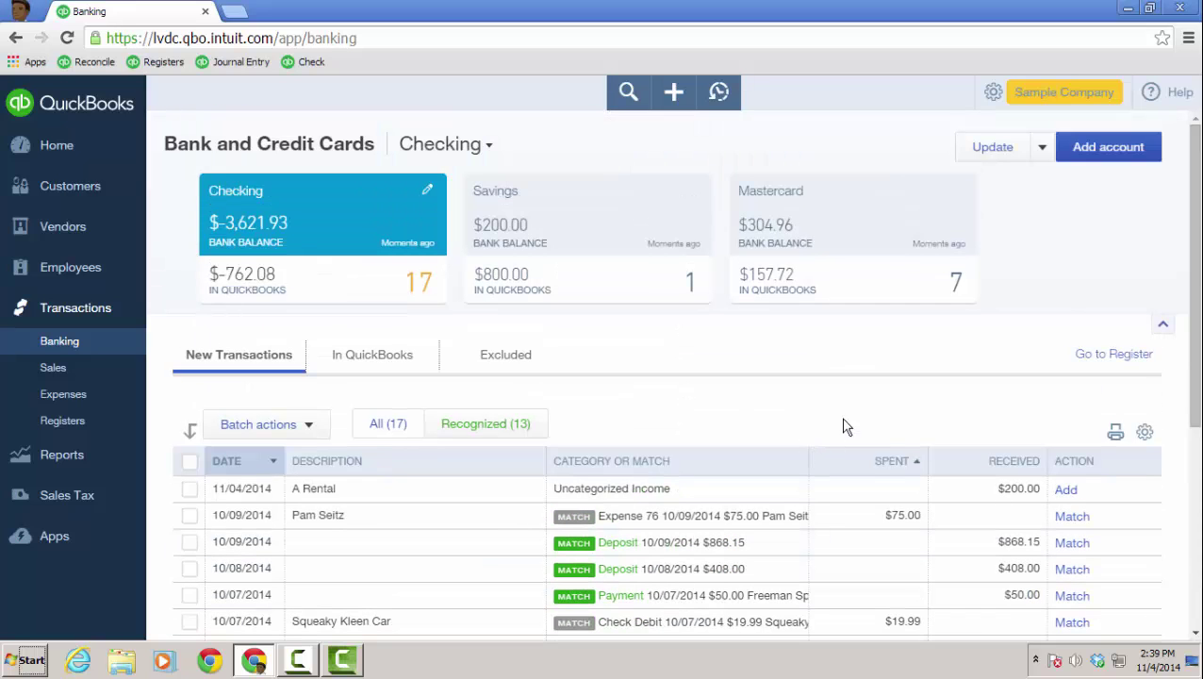